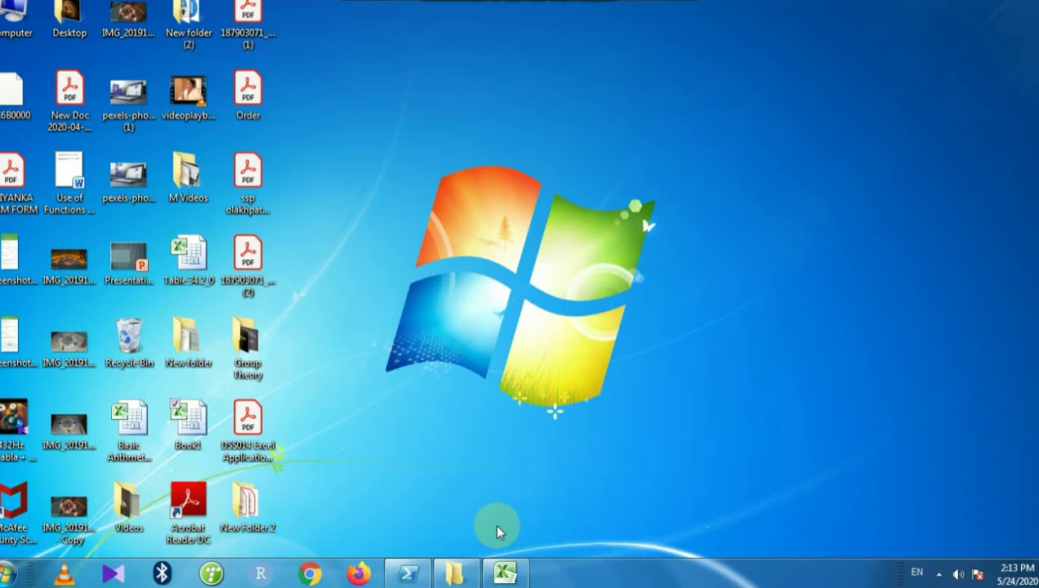
Step: Start Microsoft Excel 2010 with a blank workbook and dismiss the Office activation wizard
click(5, 570)
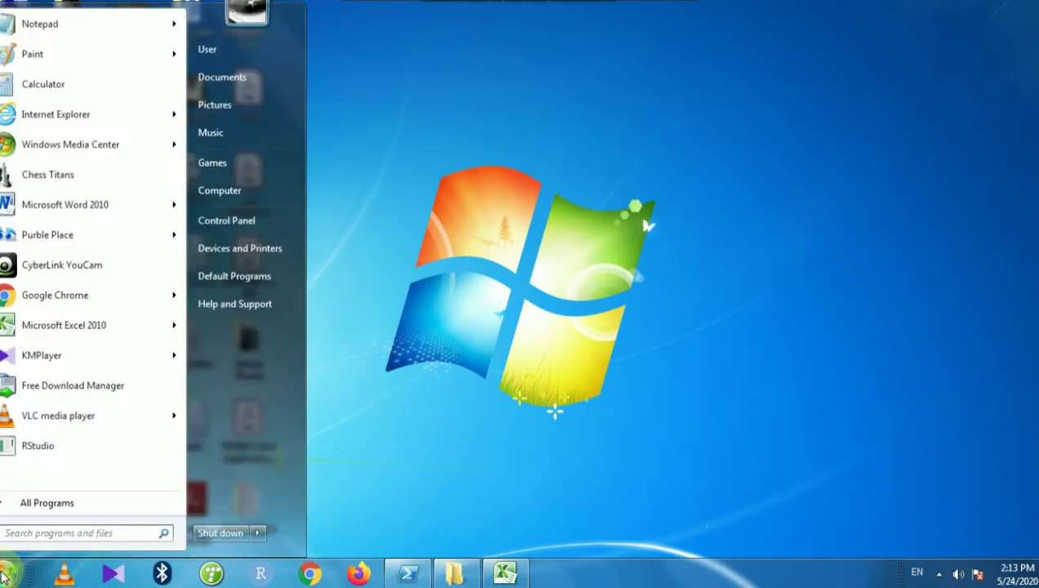
click(35, 504)
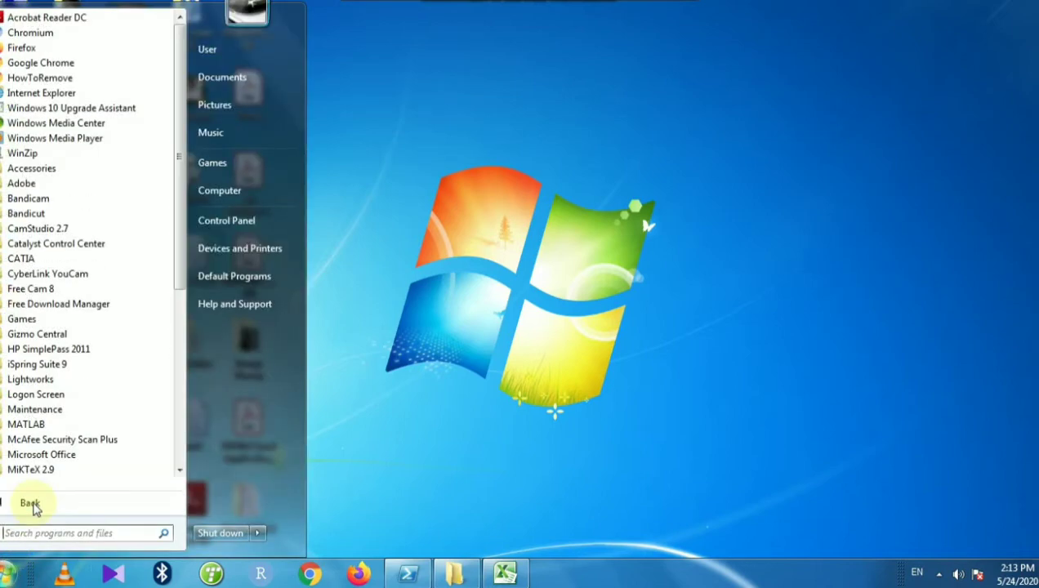
click(34, 454)
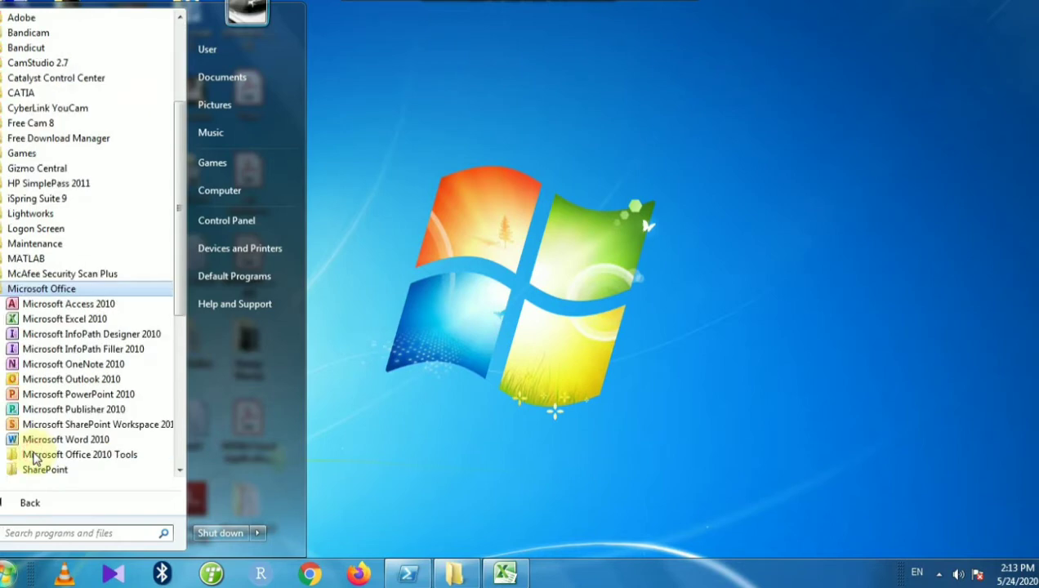
click(64, 319)
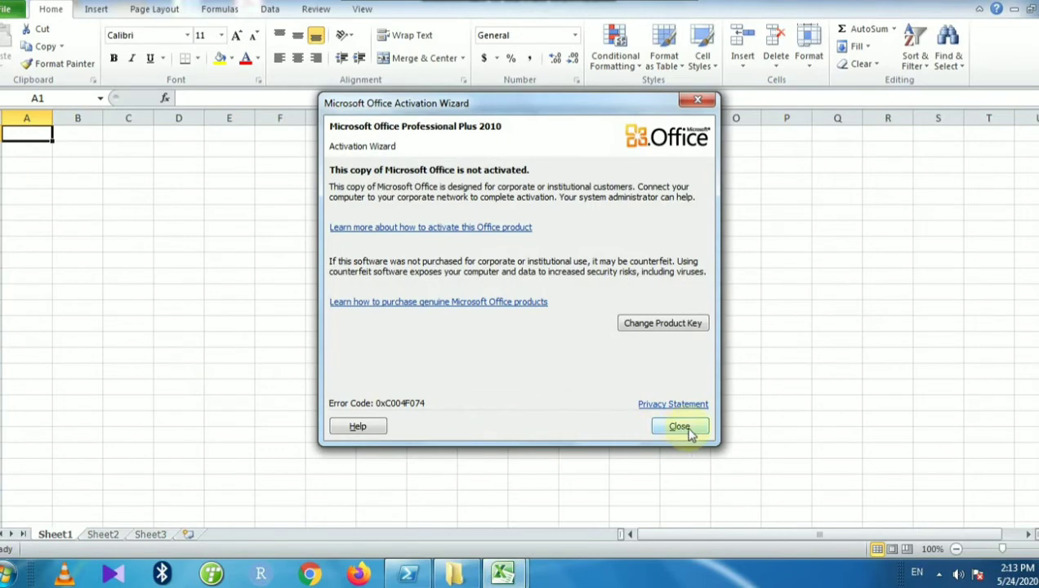
click(686, 426)
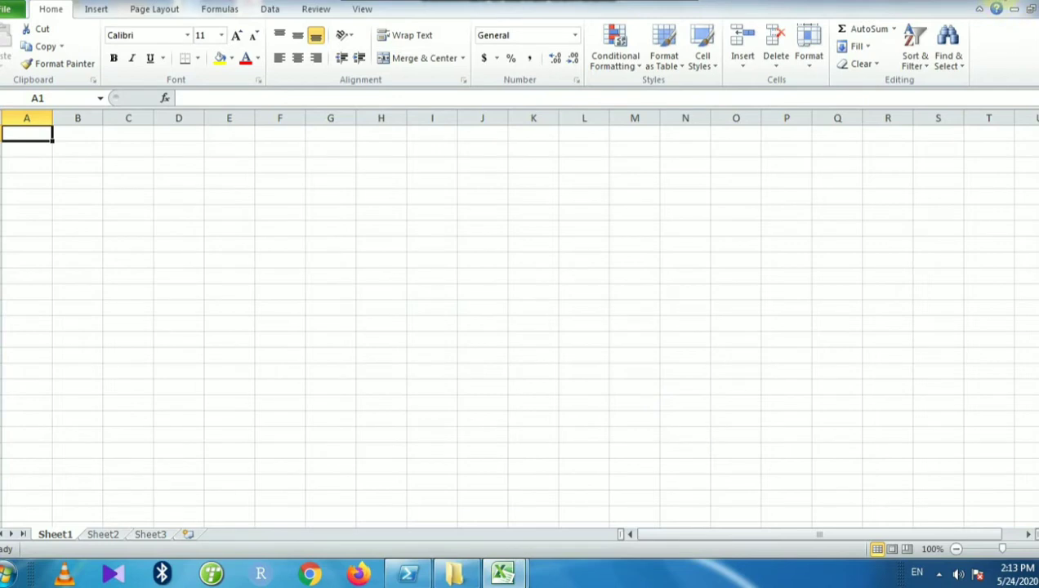
Step: Copy the Rainfall in Millimetre table from Sheet2 of the other workbook into the blank workbook's Sheet1 at A1
click(998, 0)
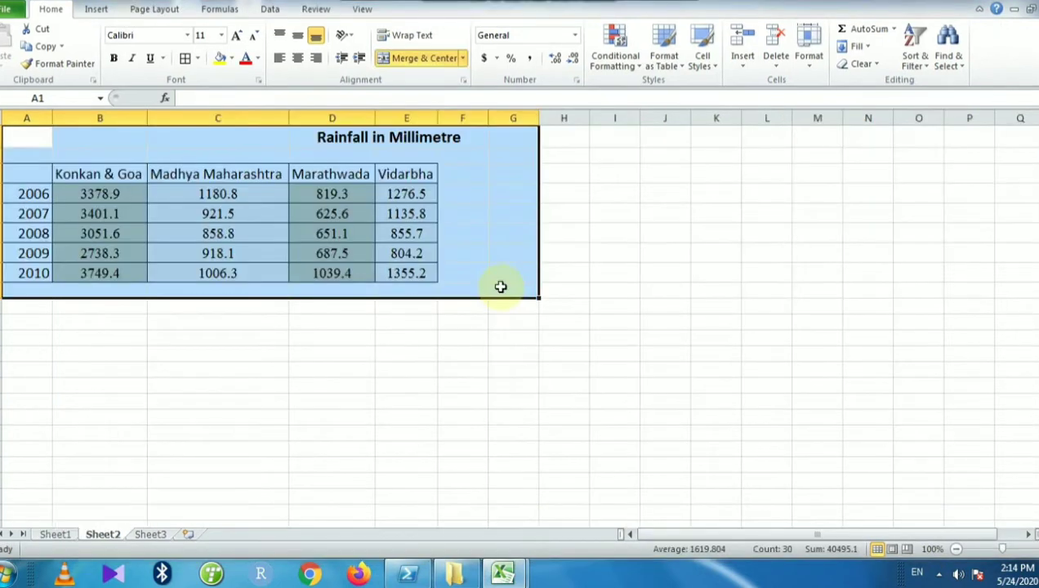
key(ctrl+c)
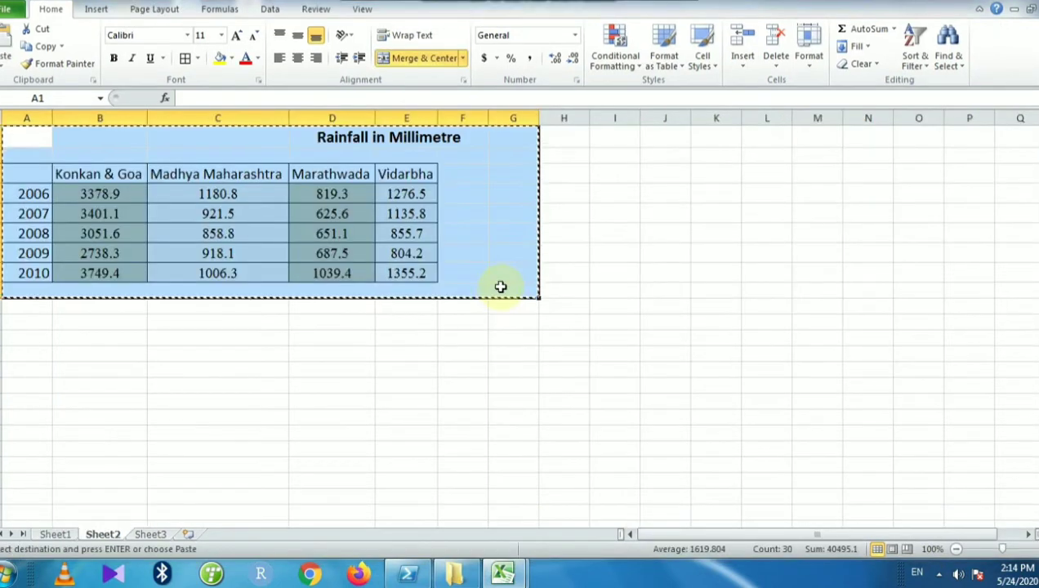
mouse_move(502, 574)
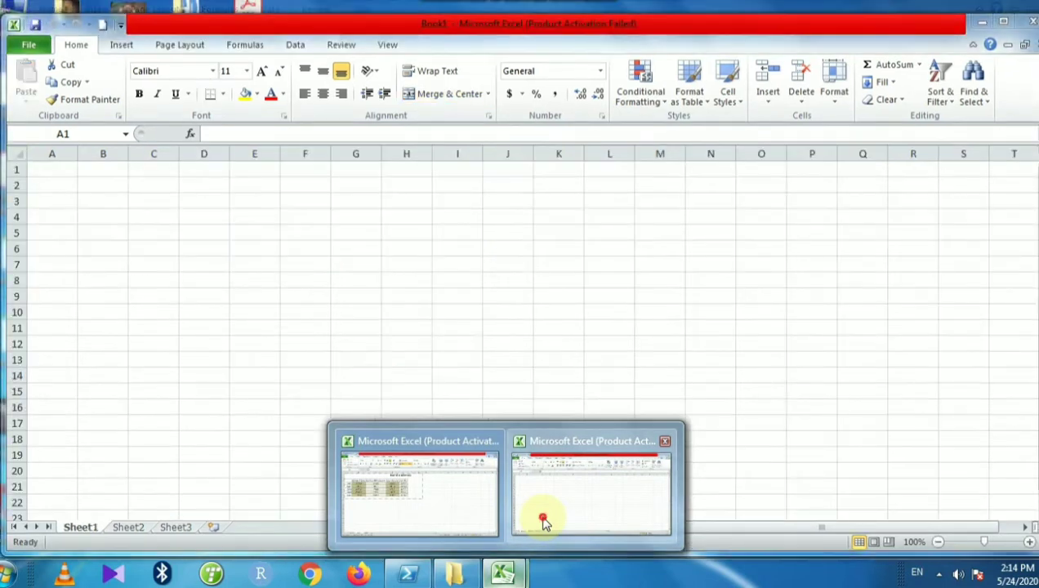
click(542, 516)
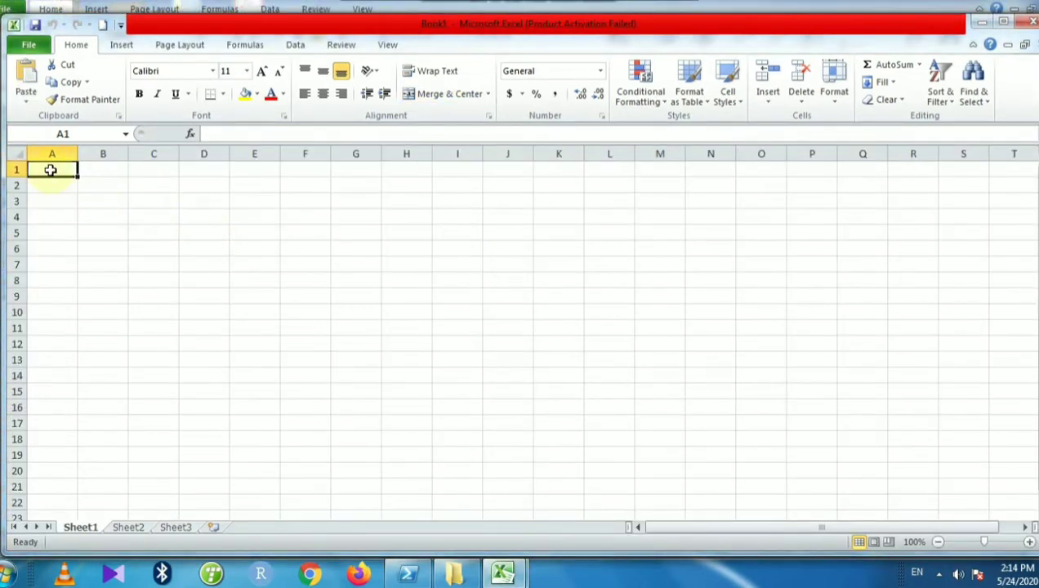
key(ctrl+v)
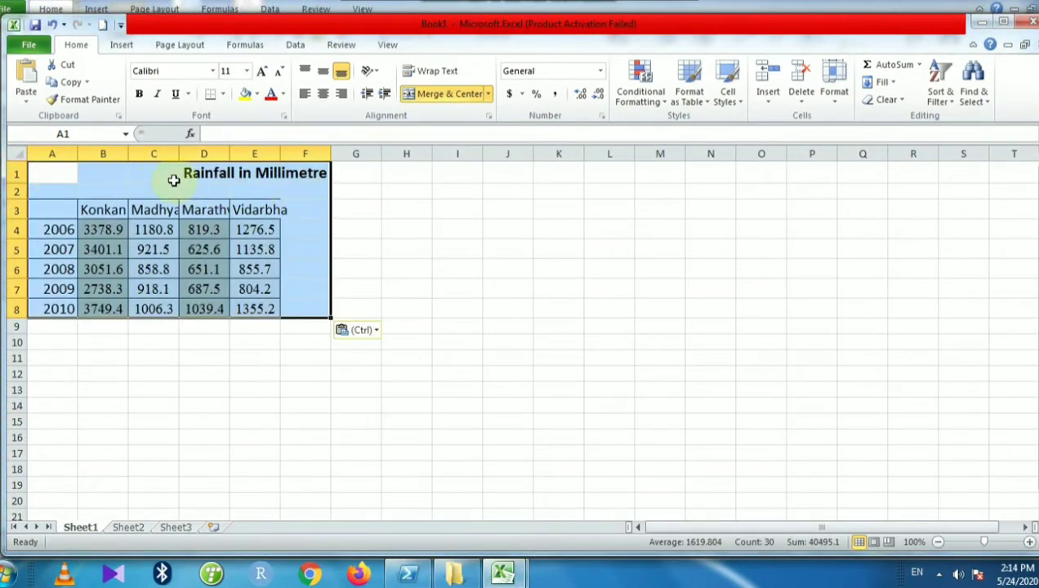
click(419, 243)
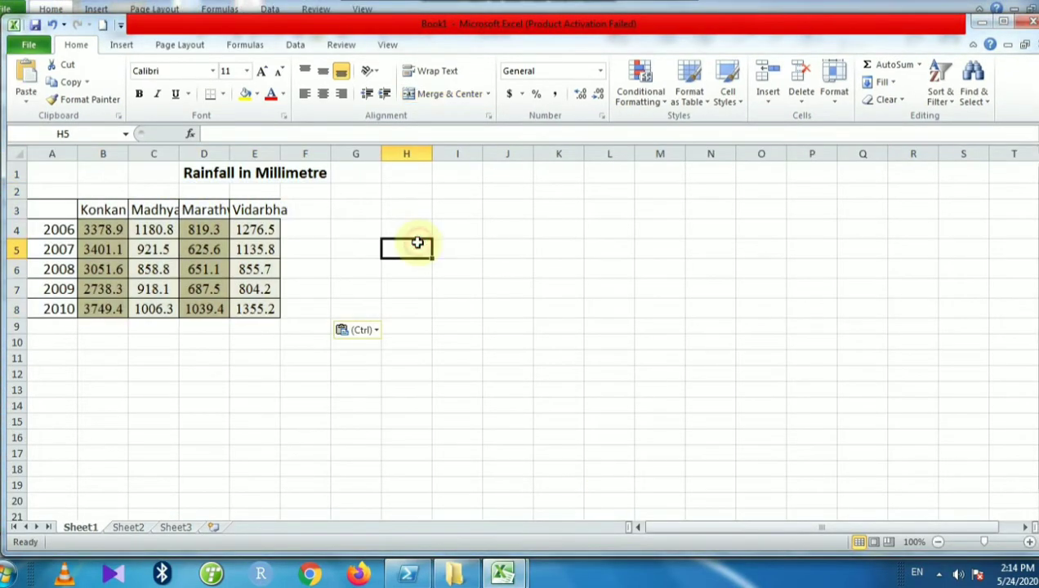
Step: AutoFit the widths of columns B through E to show the full region names
double_click(126, 154)
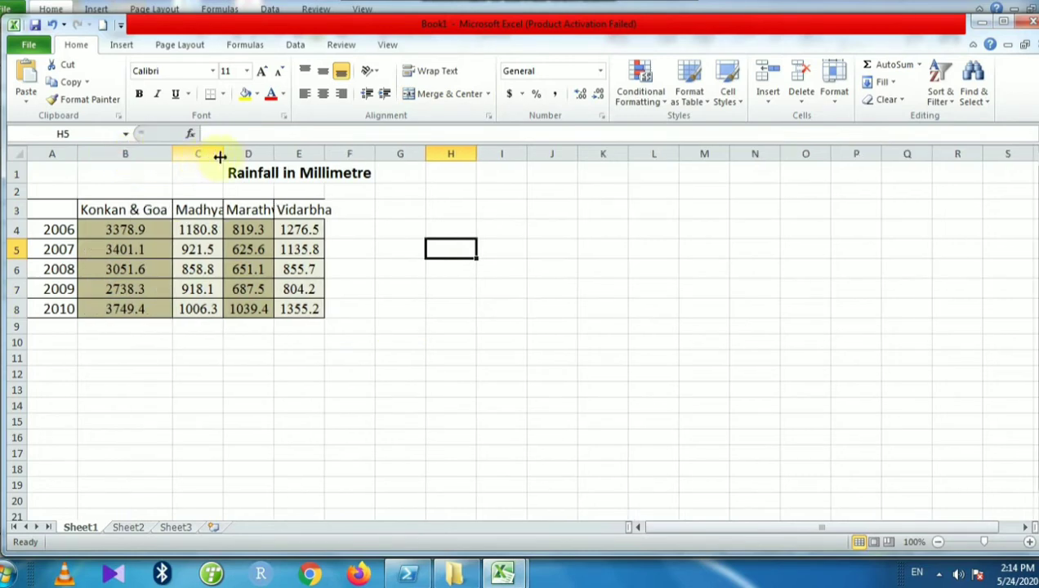
double_click(227, 155)
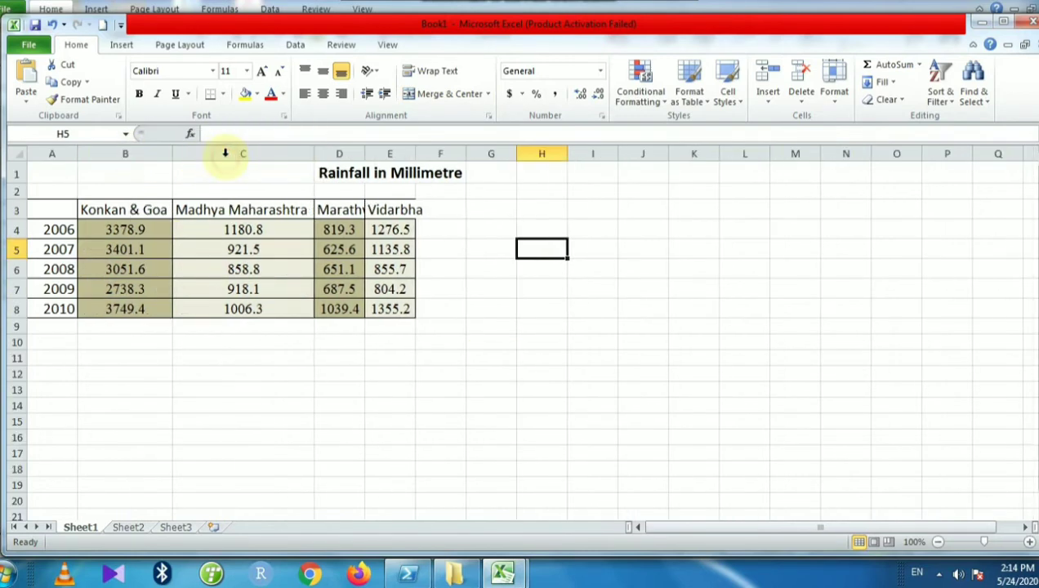
double_click(365, 156)
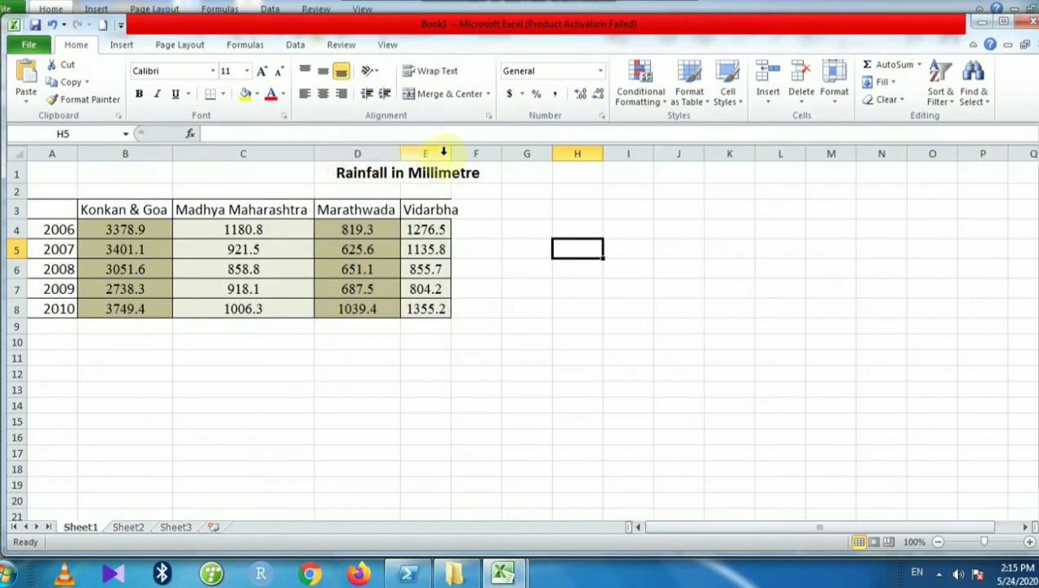
double_click(452, 155)
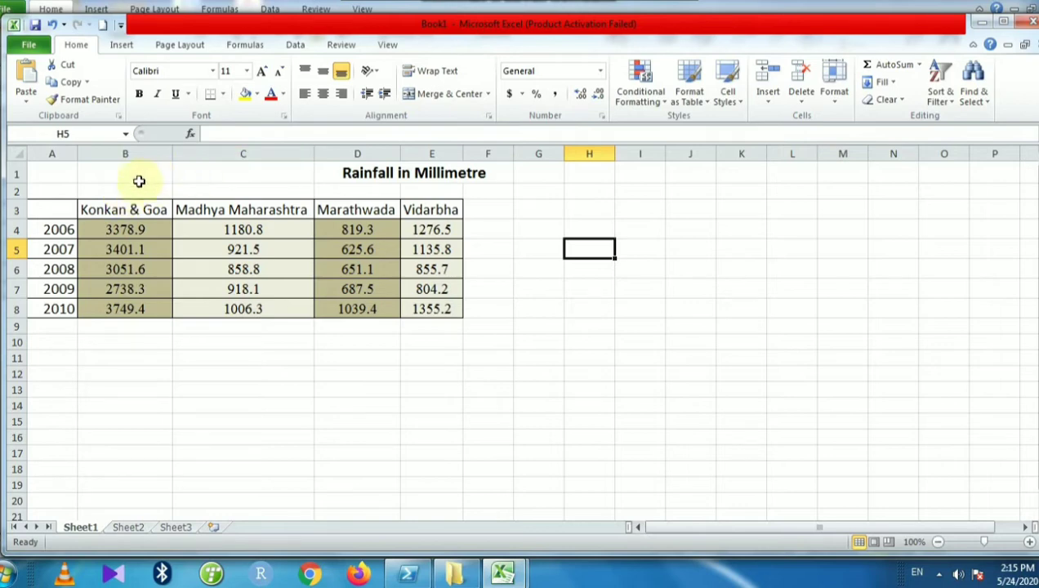
Step: Insert a 2-D Line with Markers chart from the rainfall data in A3:E8, keeping the current Windows color scheme without further messages
drag(49, 212, 431, 312)
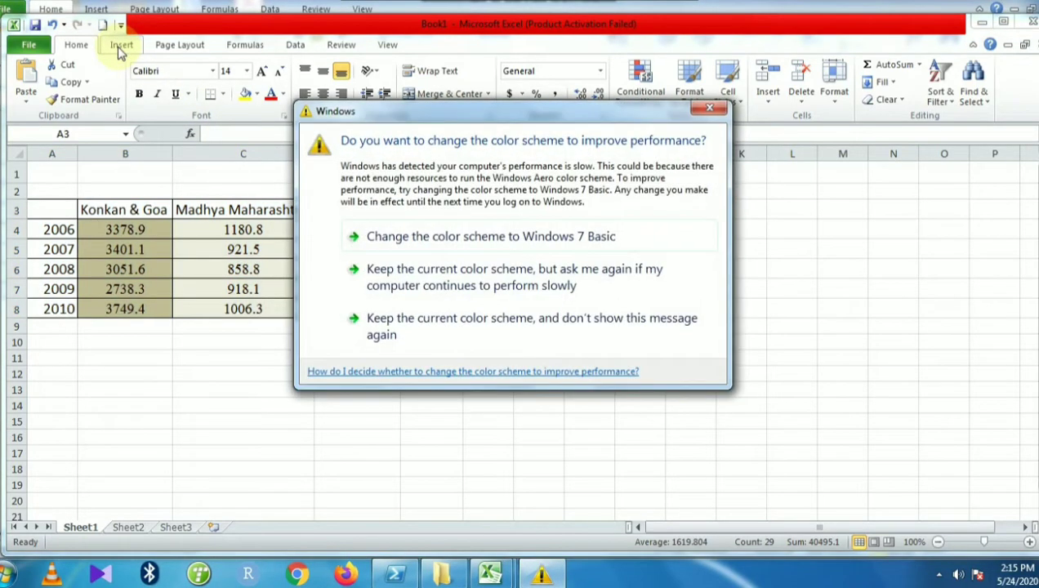
click(639, 316)
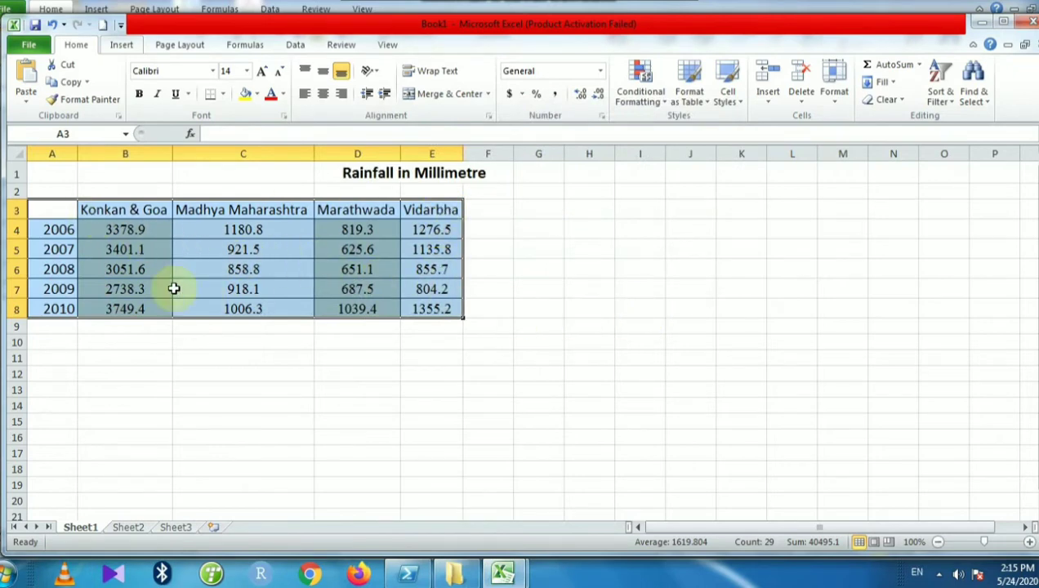
click(123, 46)
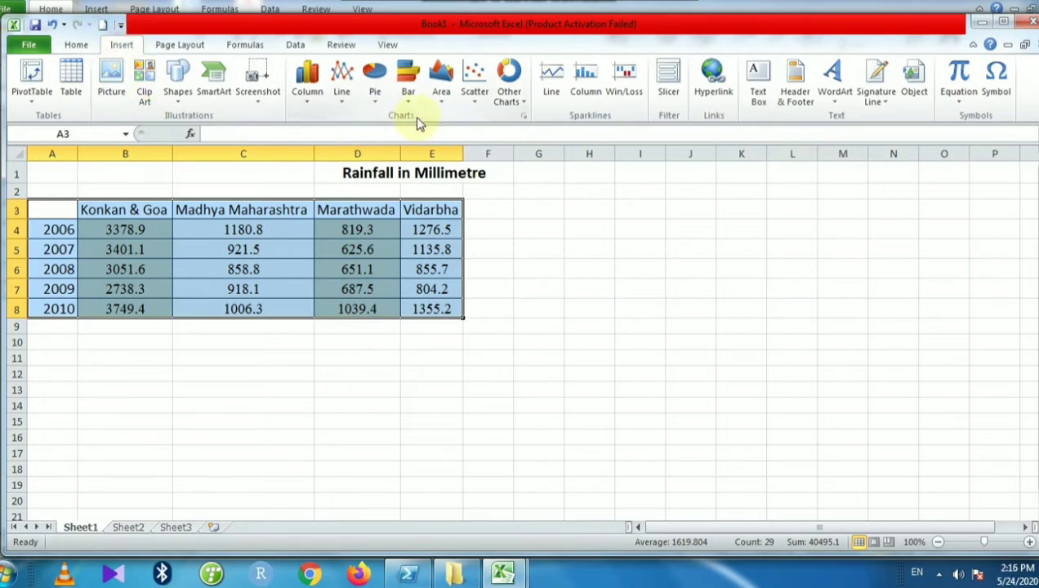
click(342, 103)
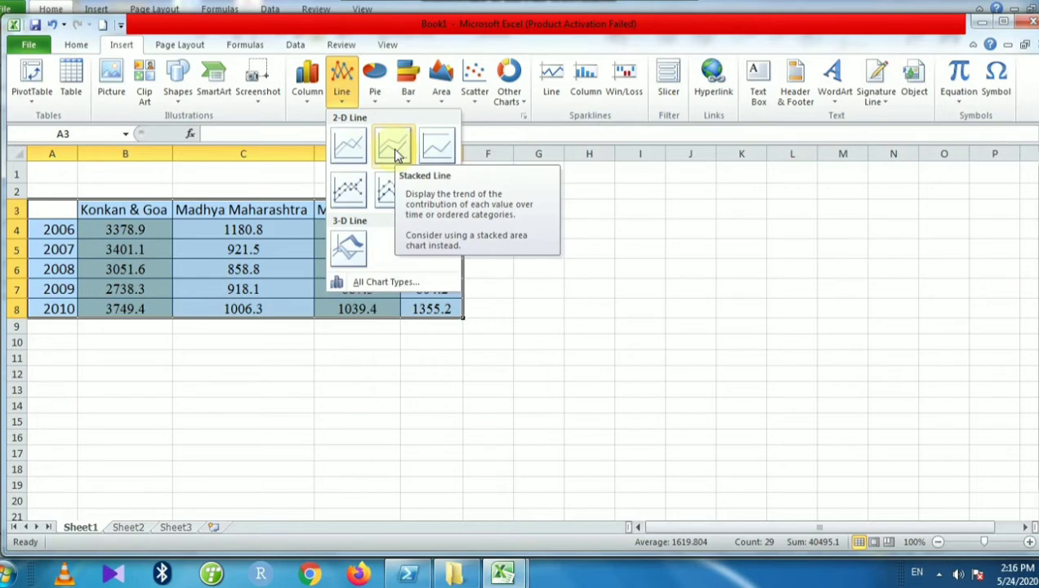
click(348, 196)
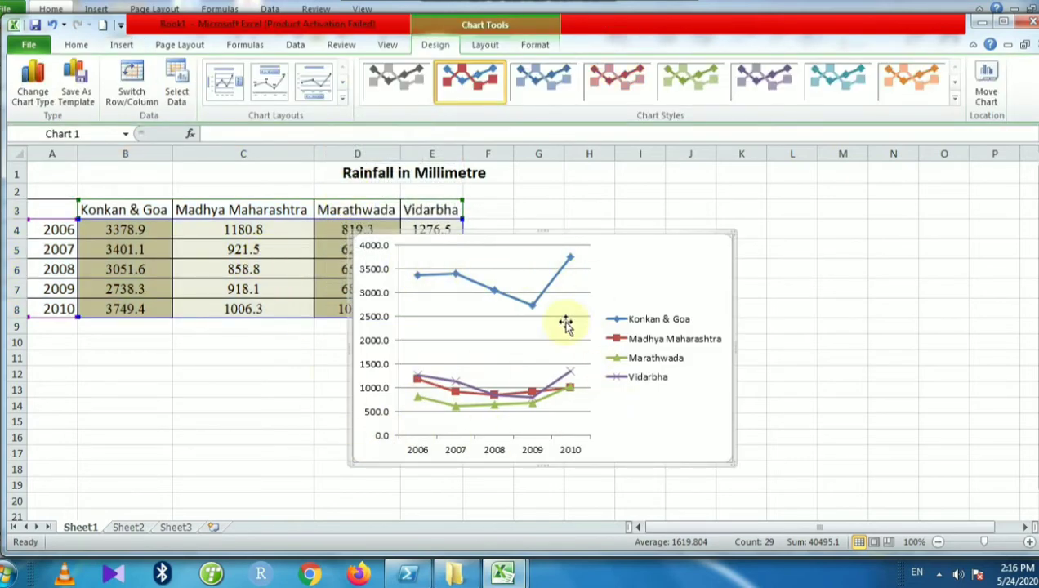
Step: Move the line chart beside the table and enlarge it to span about columns G to P and rows 2 to 20
drag(616, 246, 800, 237)
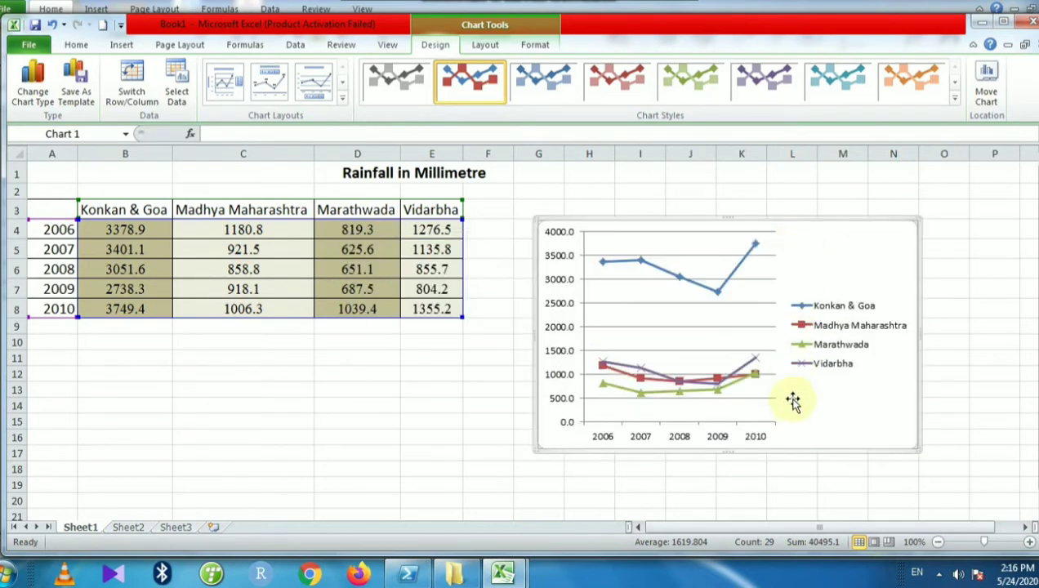
drag(817, 246, 853, 242)
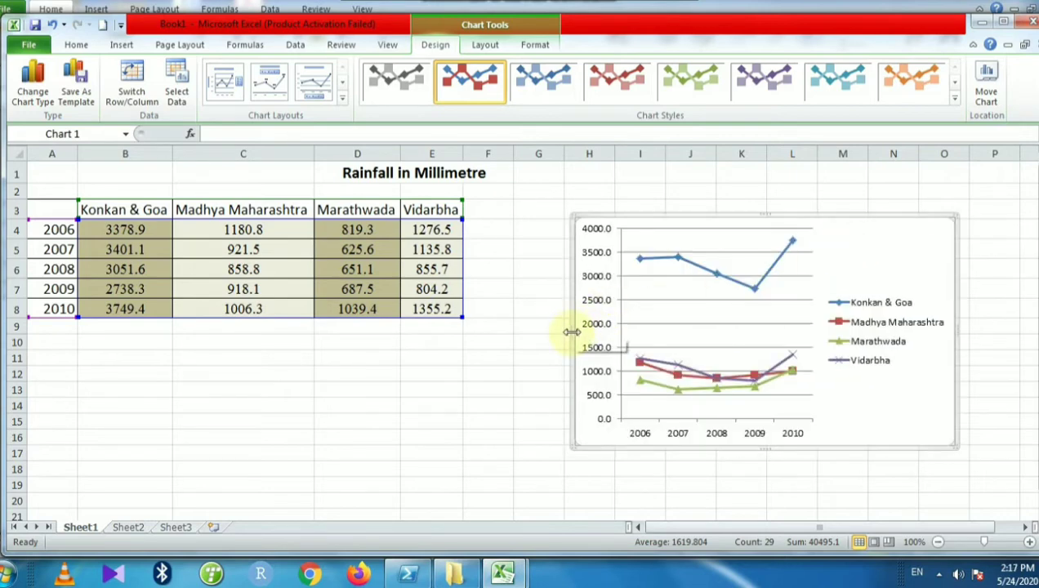
drag(570, 332, 514, 330)
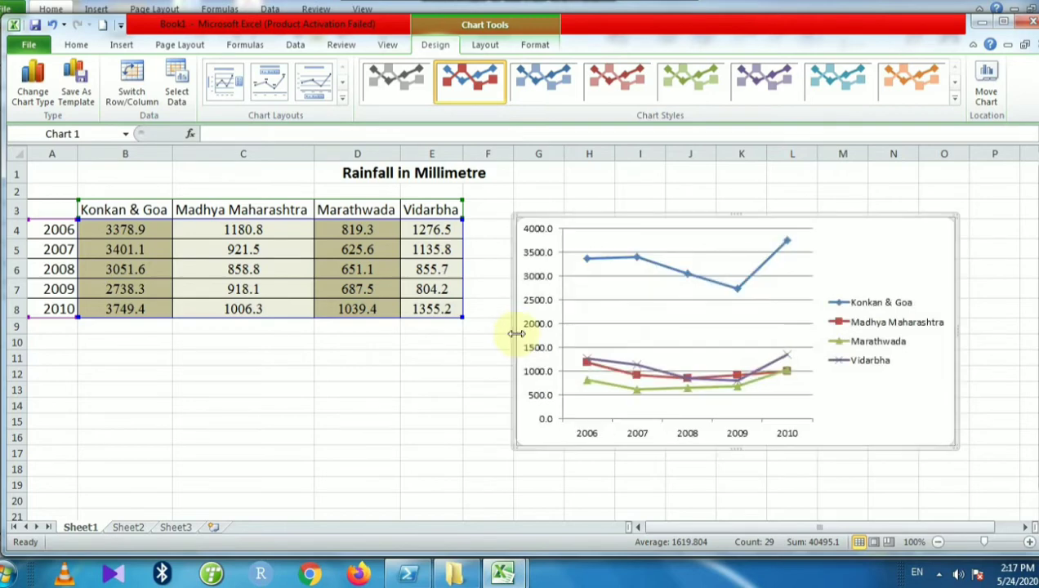
drag(958, 335, 1013, 325)
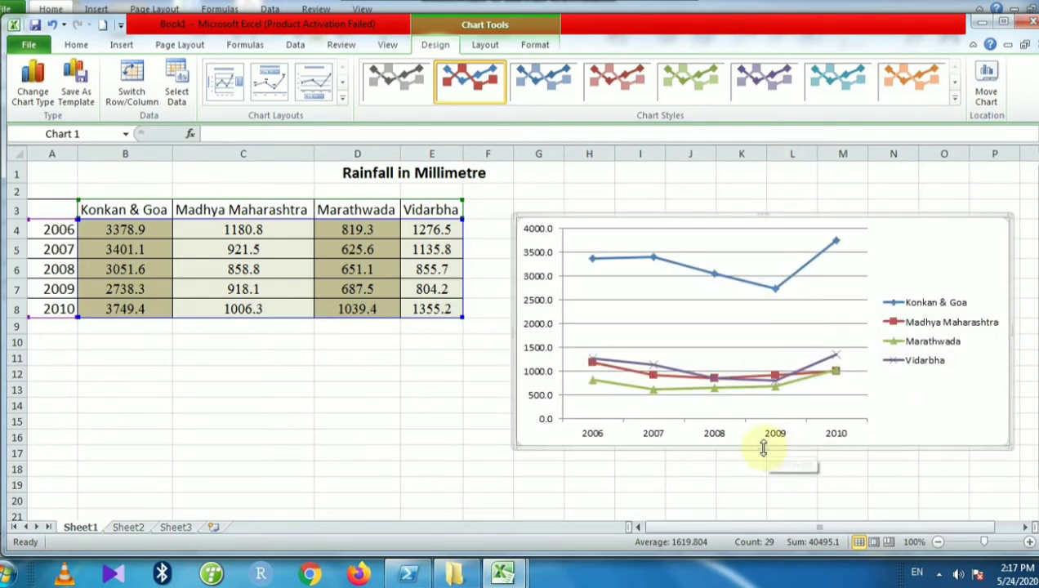
drag(766, 449, 765, 504)
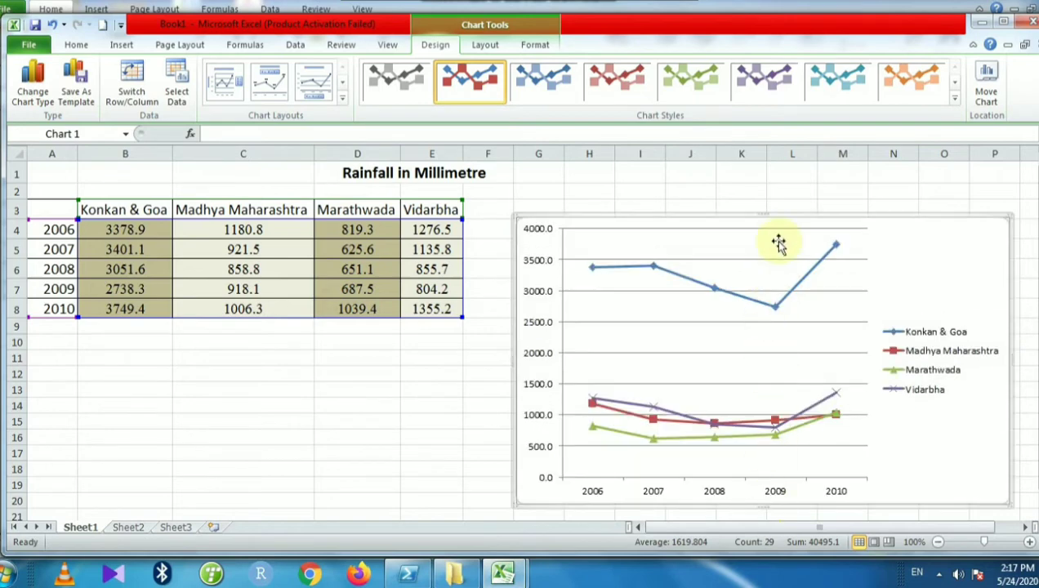
drag(762, 183, 763, 182)
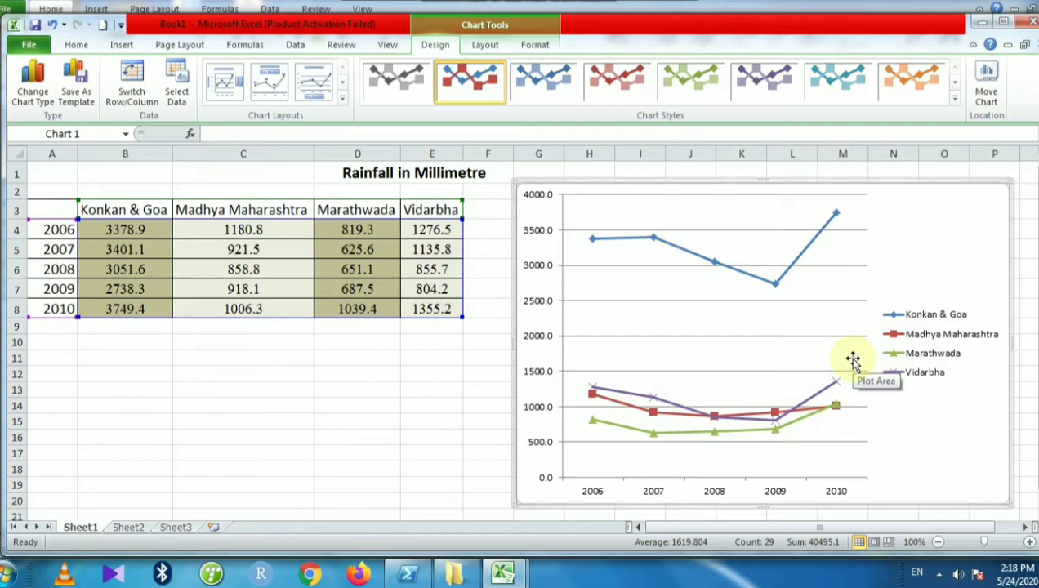
Step: Examine the Konkan & Goa line's data points for the years 2006 to 2010
mouse_move(593, 245)
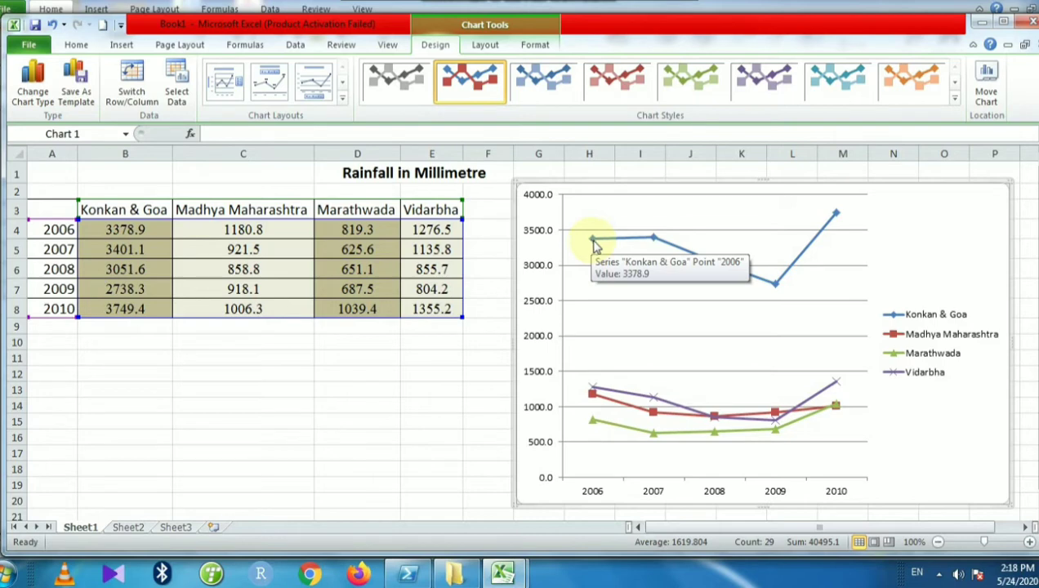
mouse_move(654, 243)
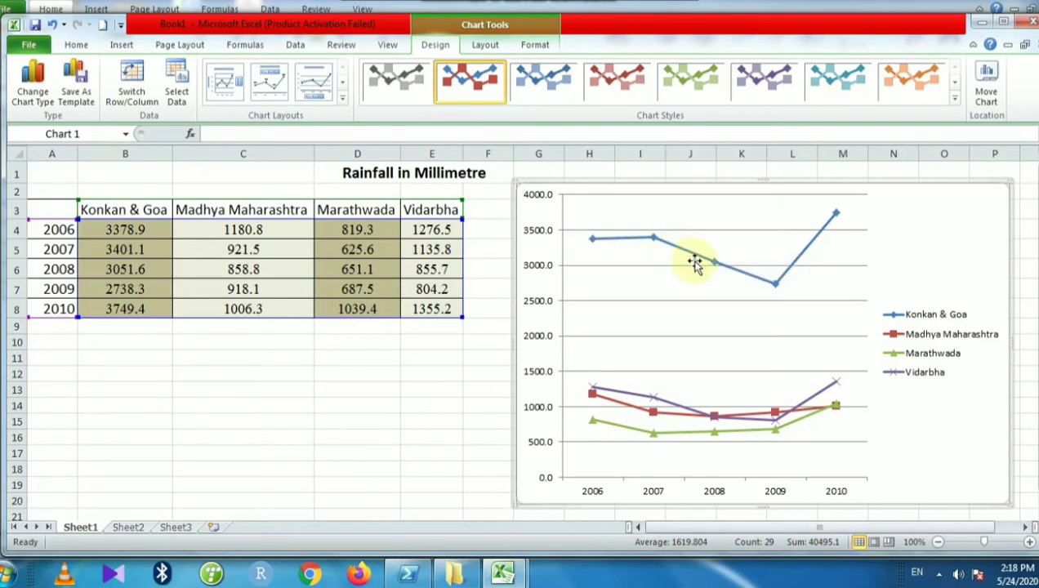
mouse_move(712, 270)
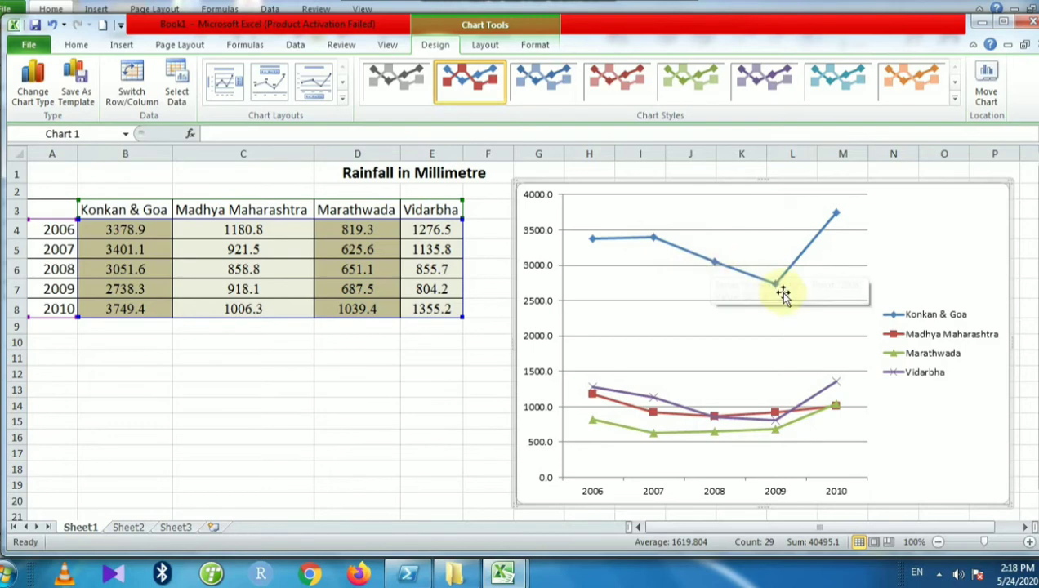
mouse_move(776, 282)
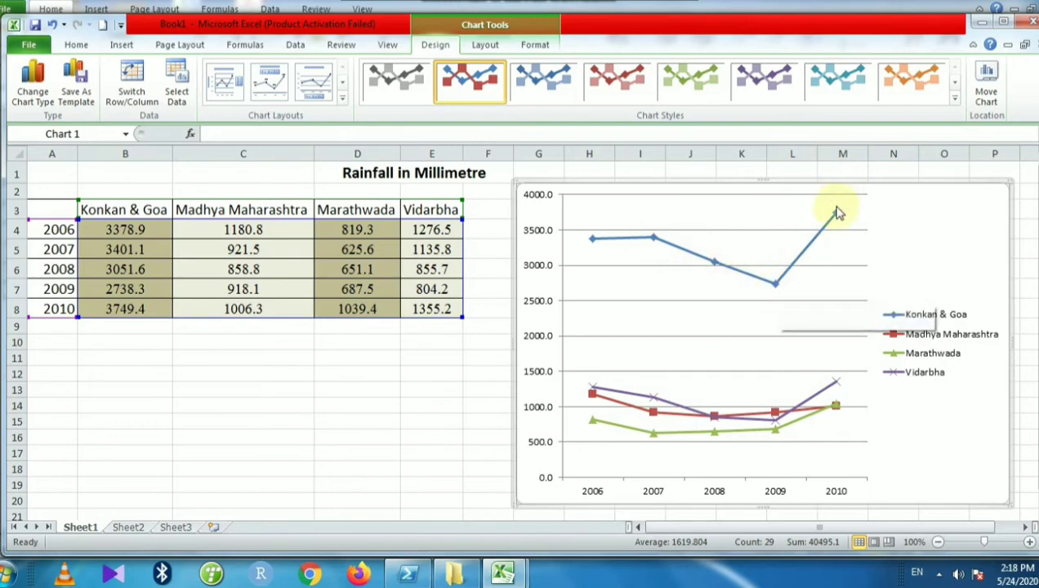
mouse_move(835, 215)
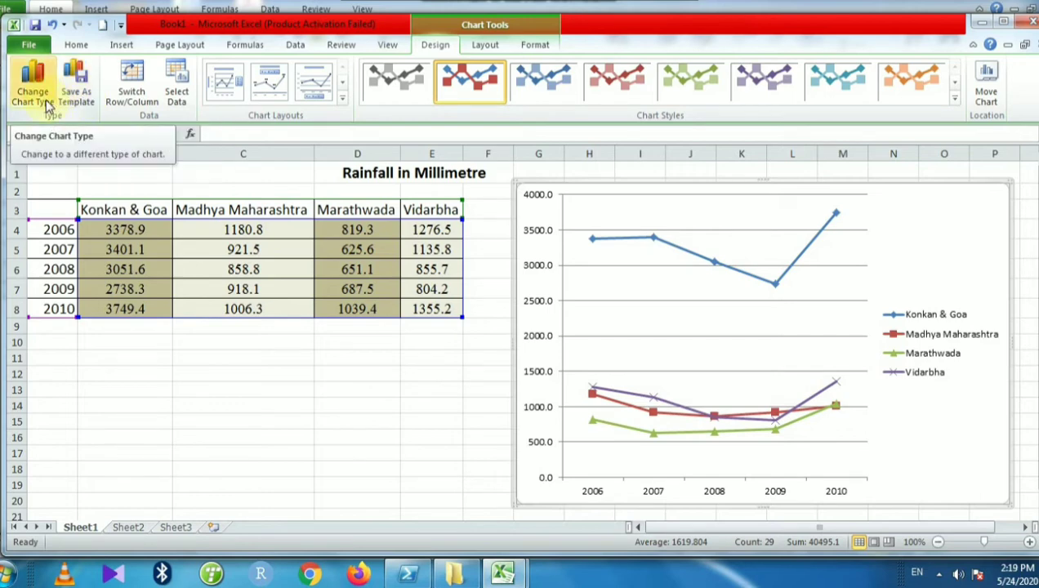
Step: View the available chart types without choosing one, and try switching the chart's rows and columns, undoing the switch
click(48, 104)
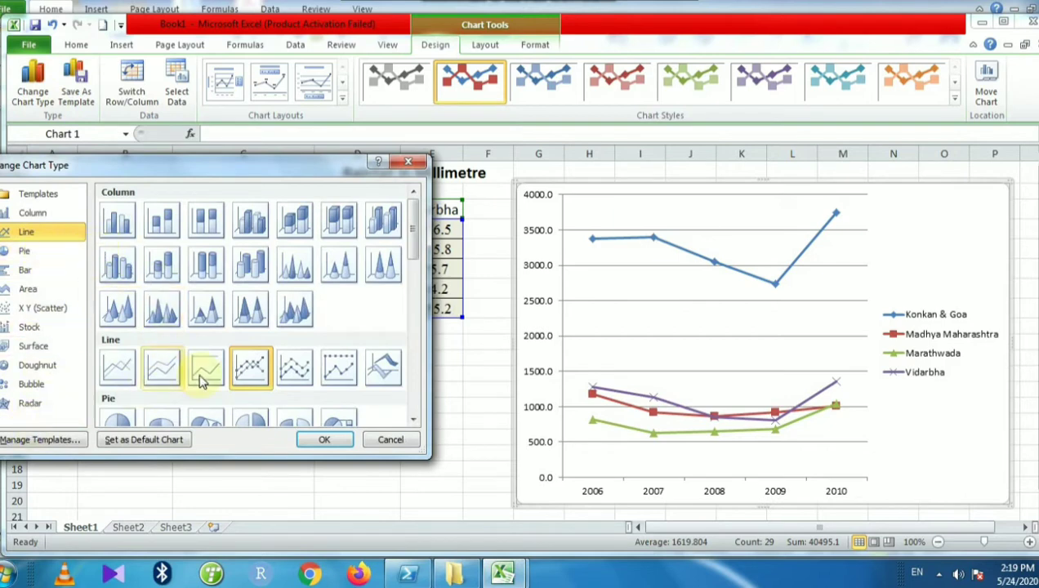
click(394, 440)
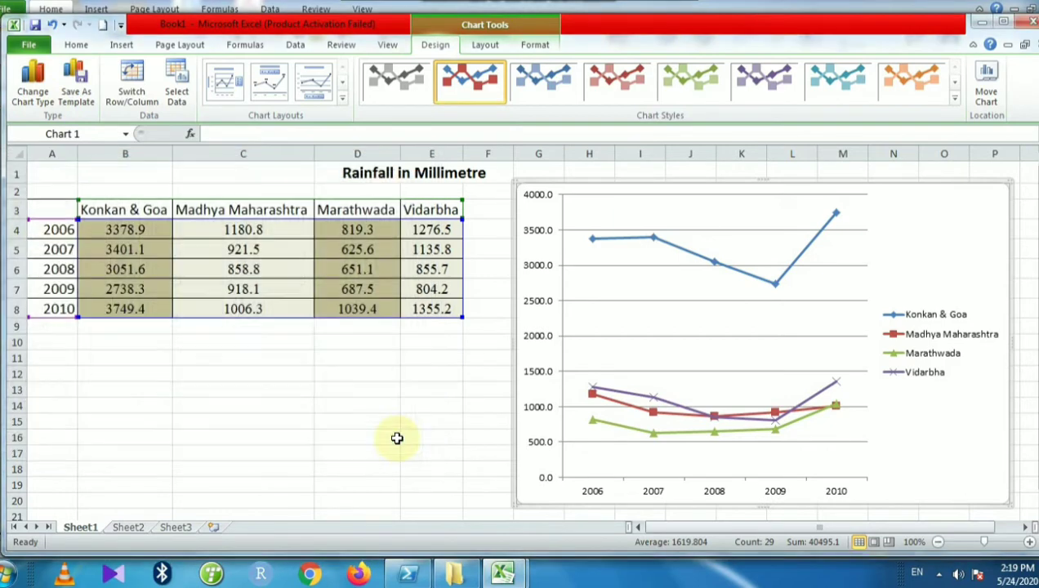
click(131, 95)
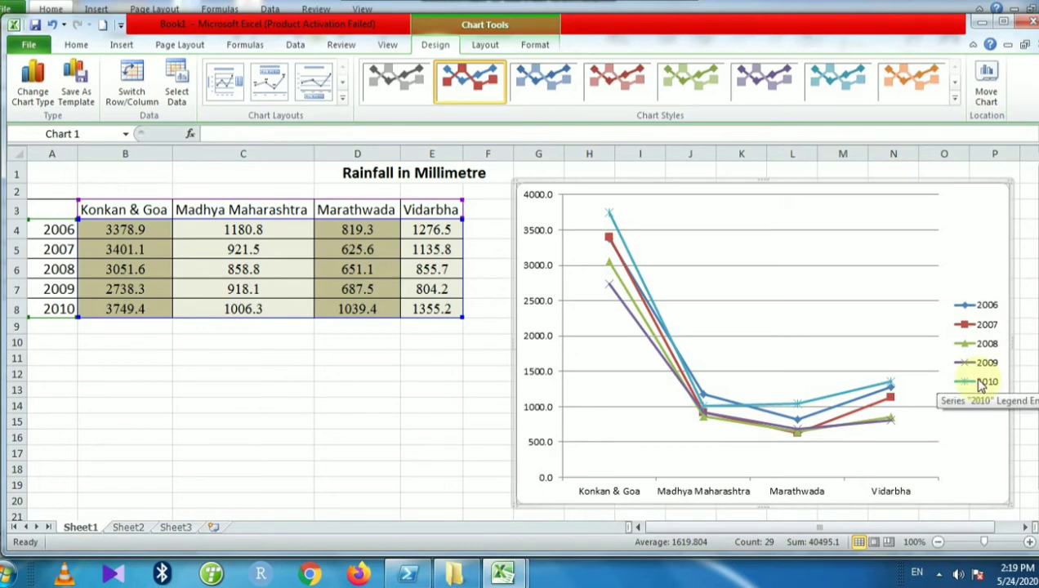
key(ctrl+z)
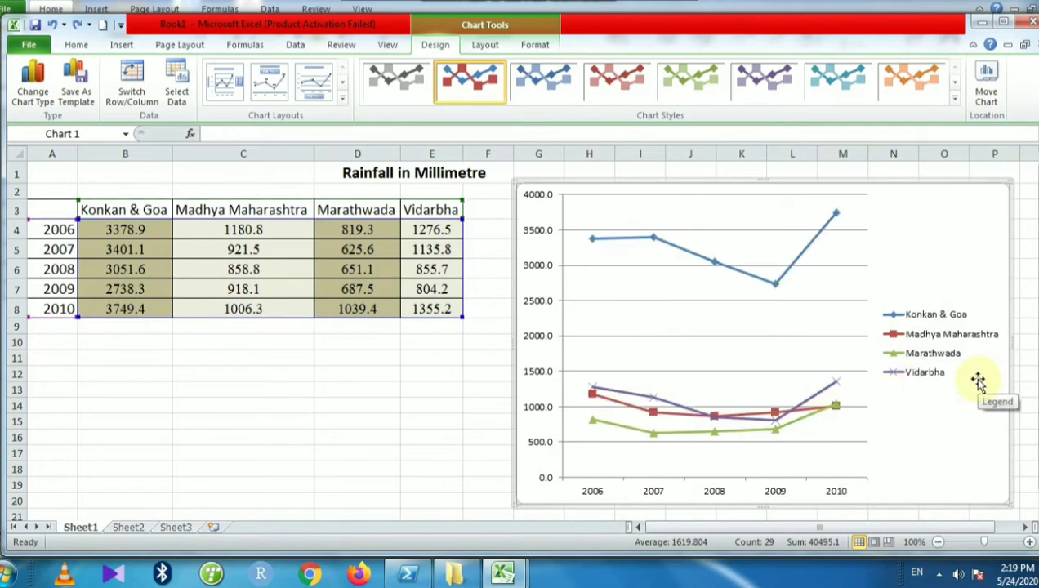
Step: Review the chart's data source and the available chart layouts and styles without applying any changes
click(178, 94)
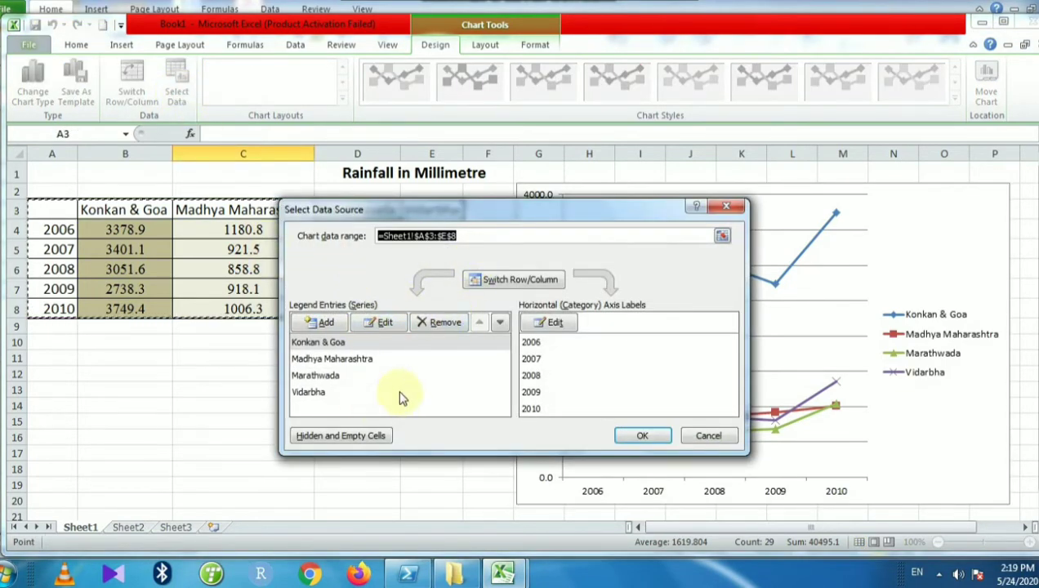
click(690, 439)
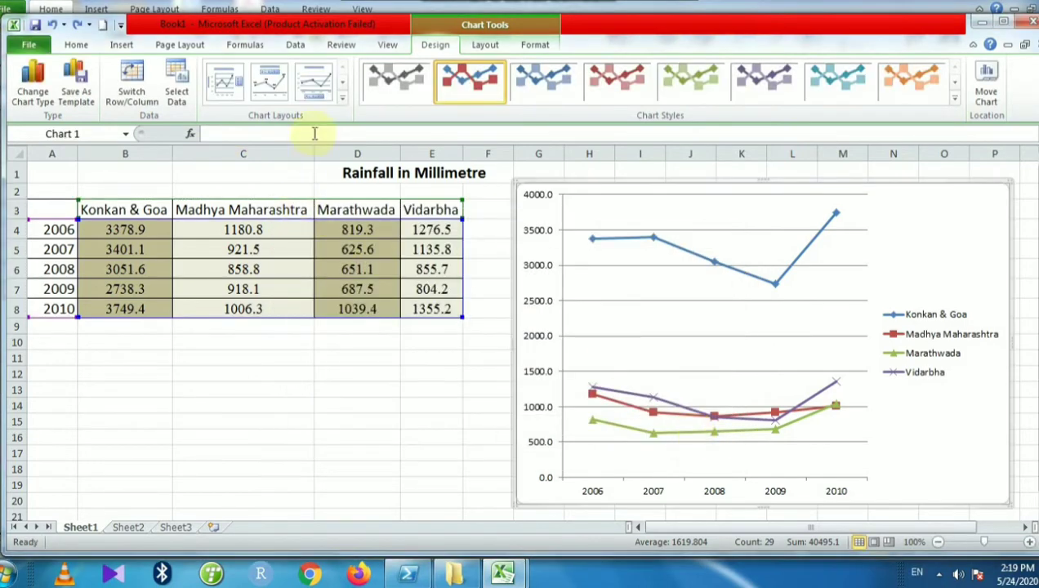
click(344, 98)
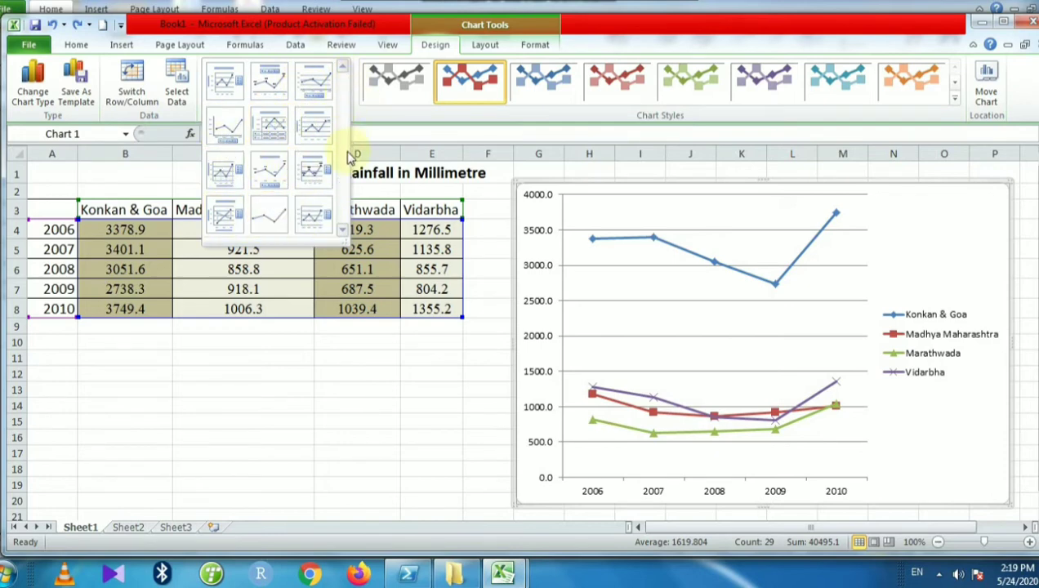
click(393, 135)
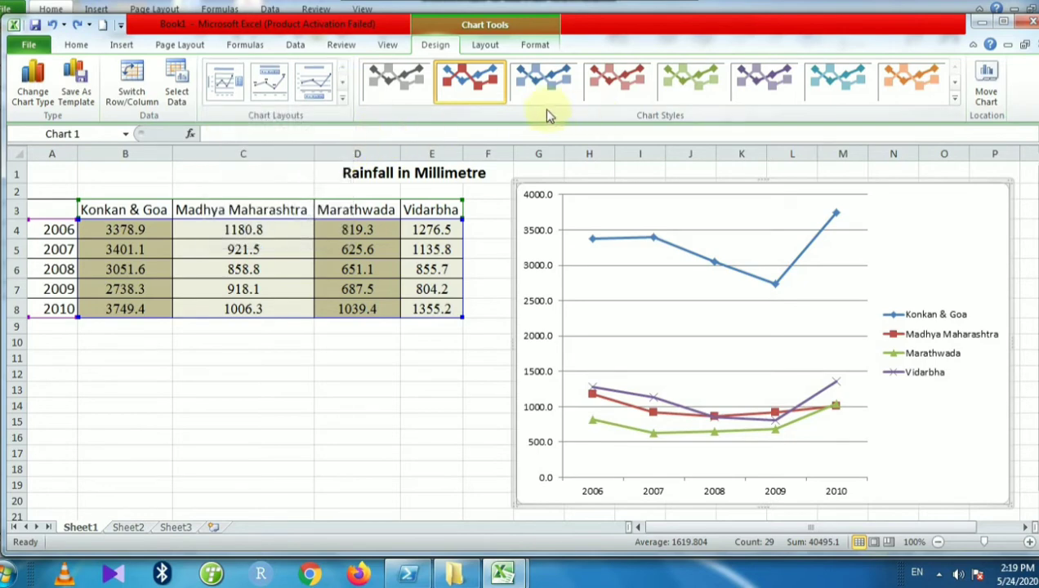
click(955, 98)
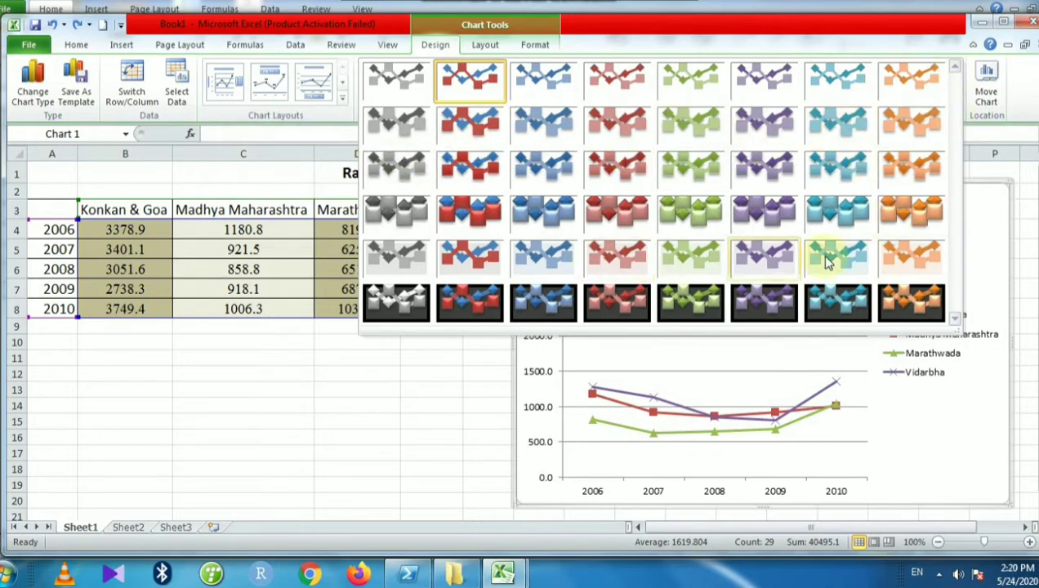
click(982, 167)
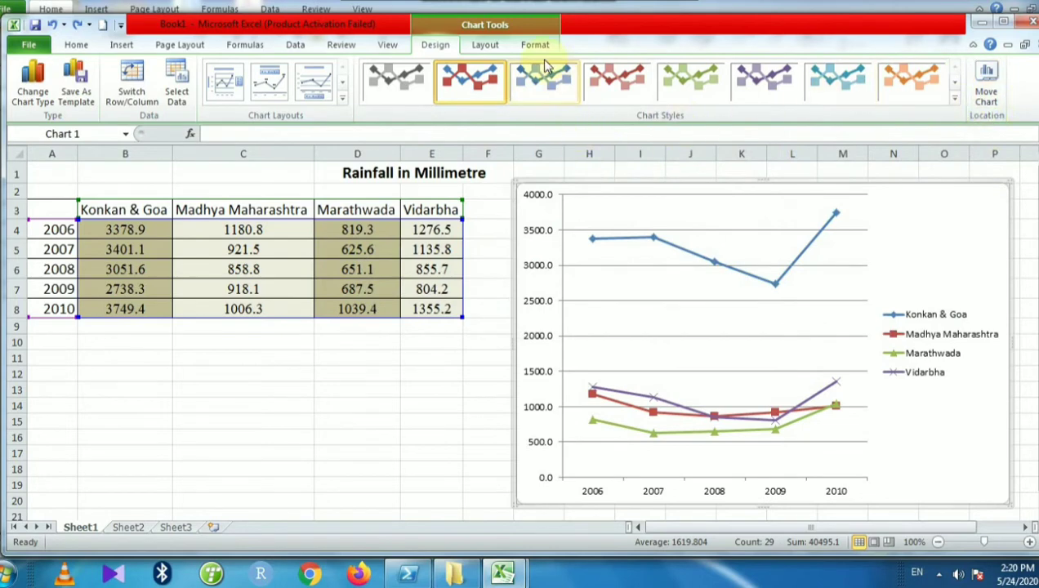
Step: Add a title above the chart and set its text to "Rainfall"
click(485, 47)
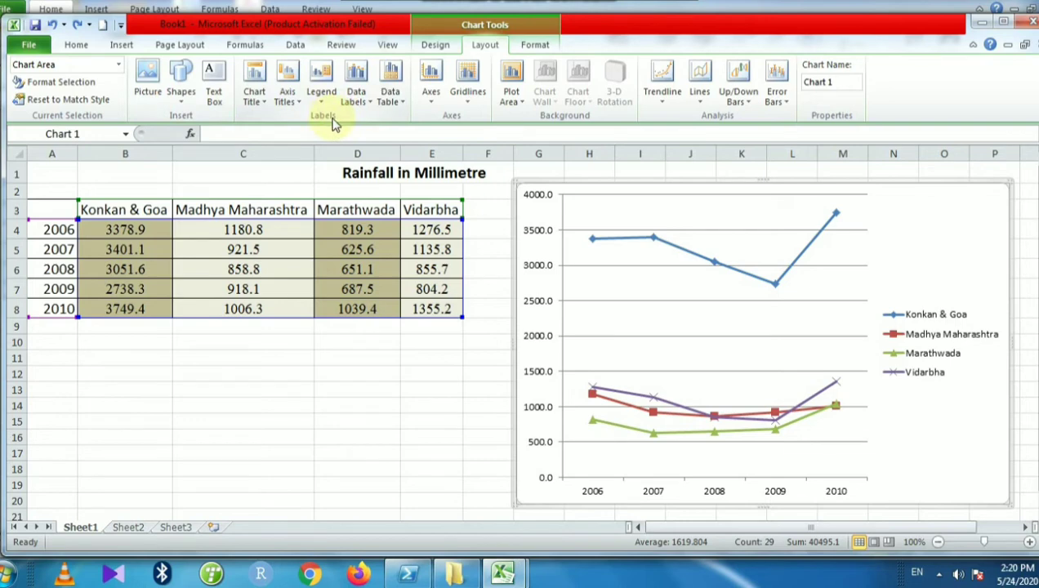
click(266, 98)
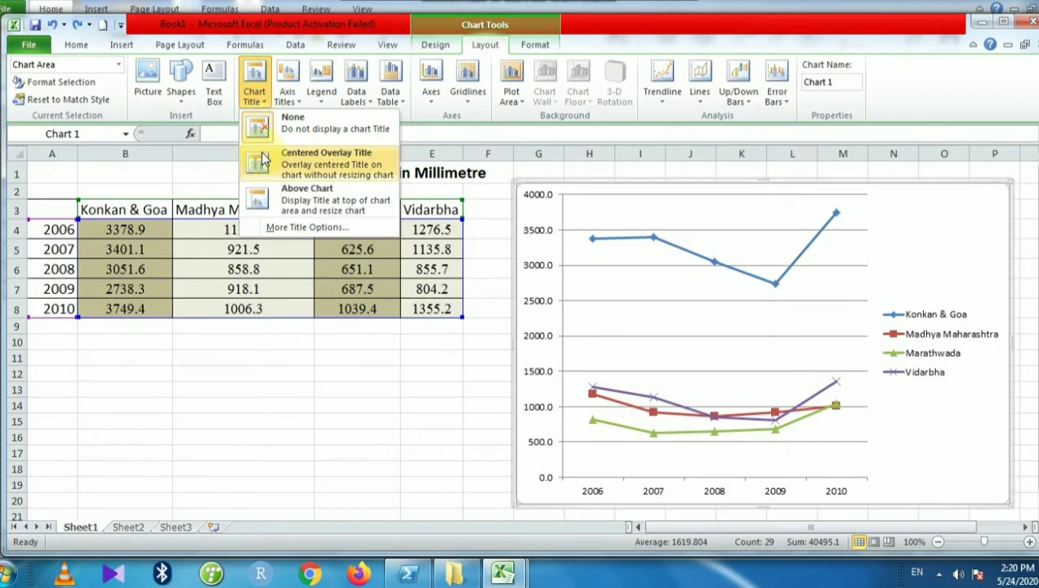
click(260, 201)
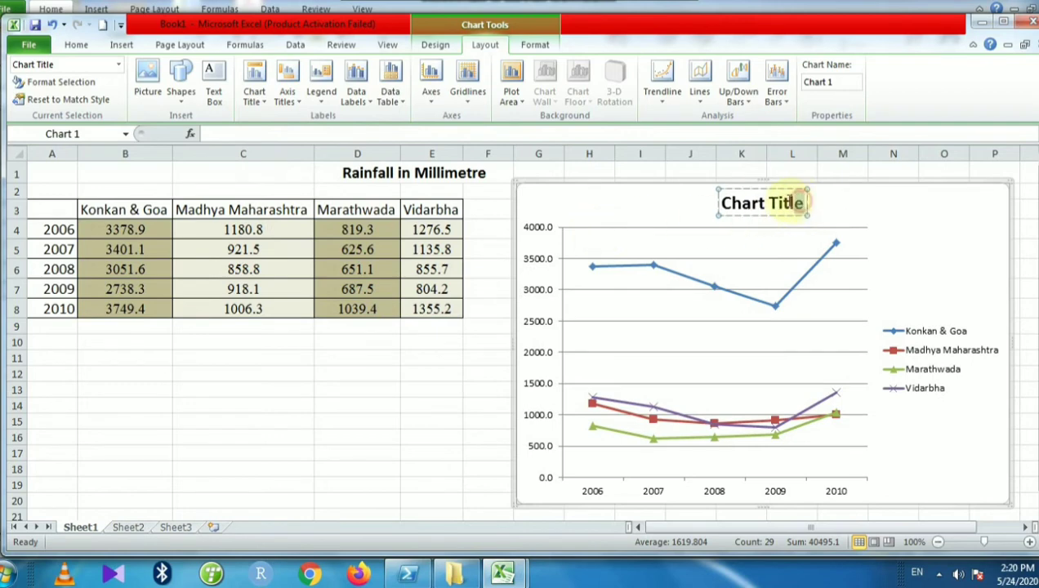
drag(803, 201, 724, 202)
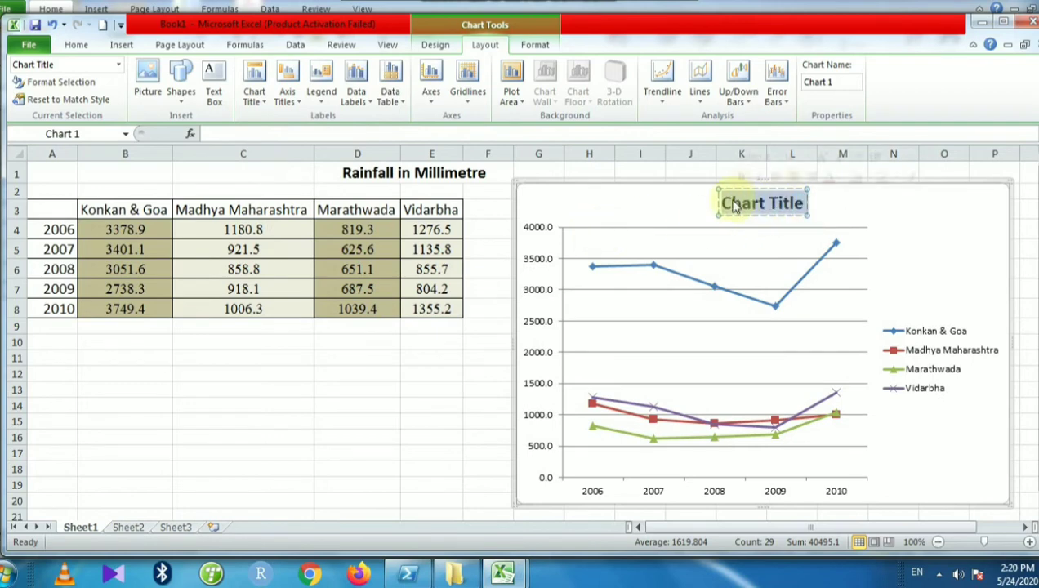
key(Delete)
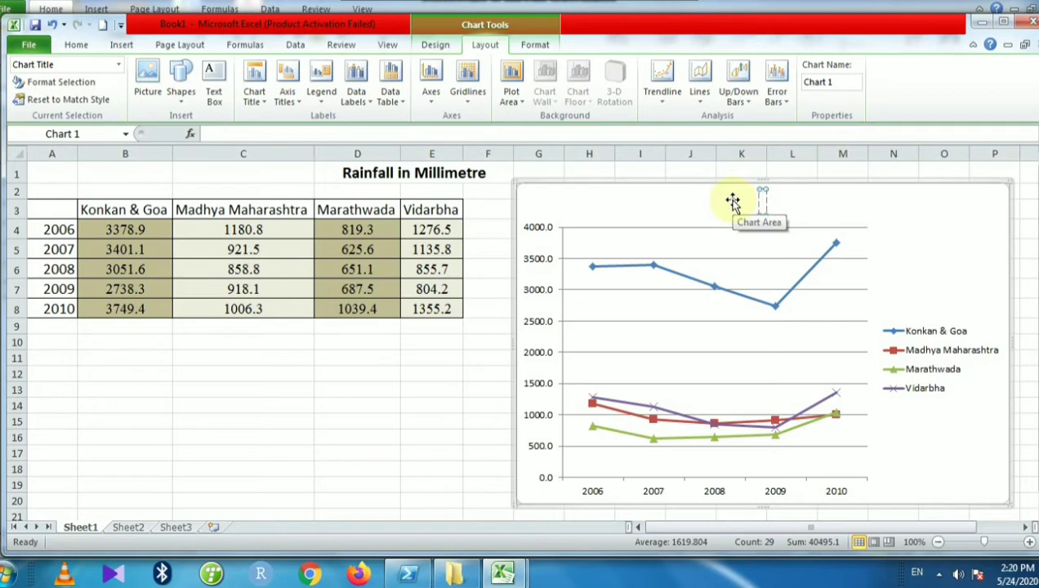
text(Ra)
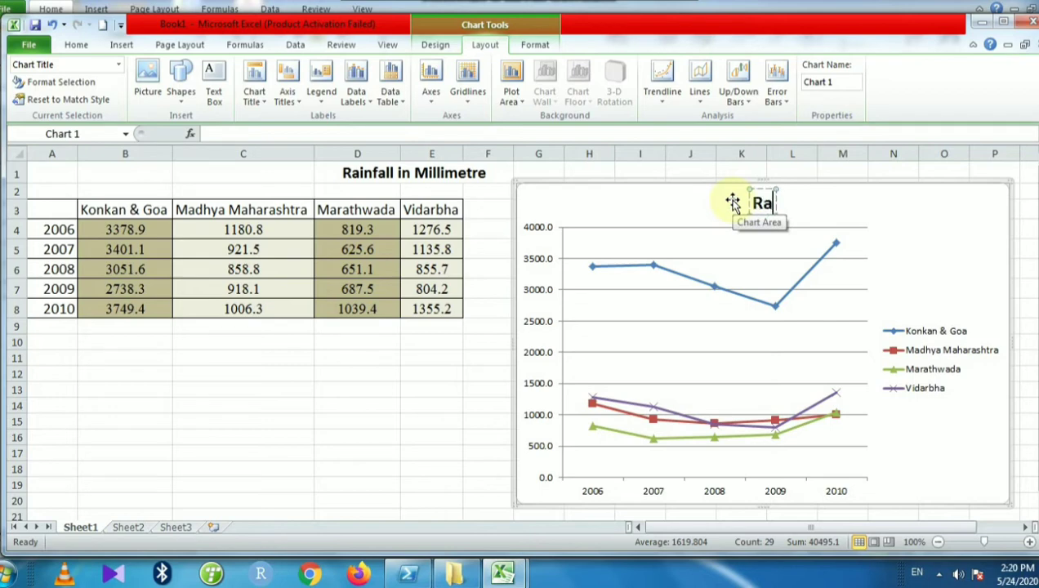
text(infr)
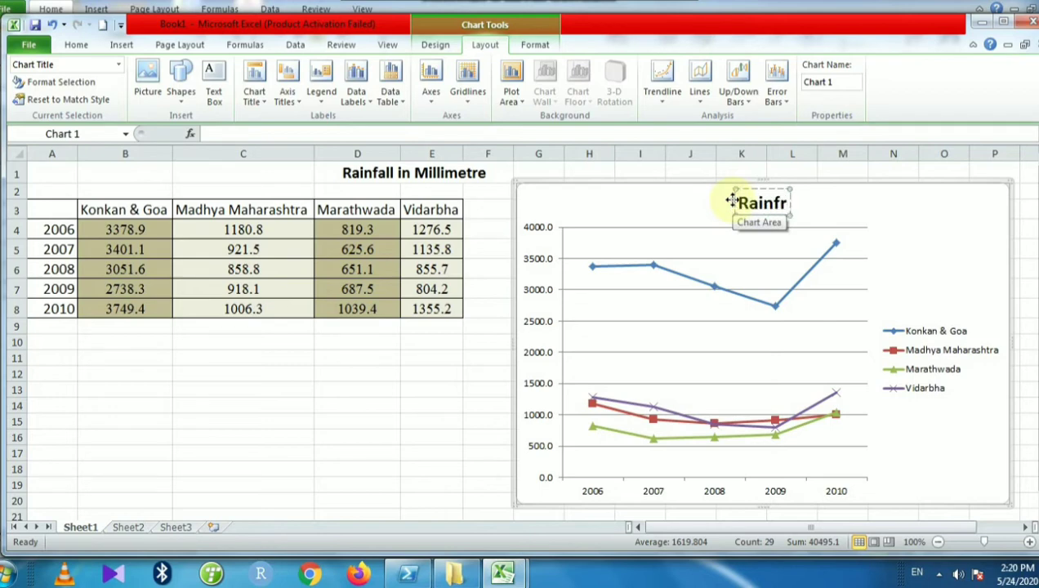
key(BackSpace)
text(all)
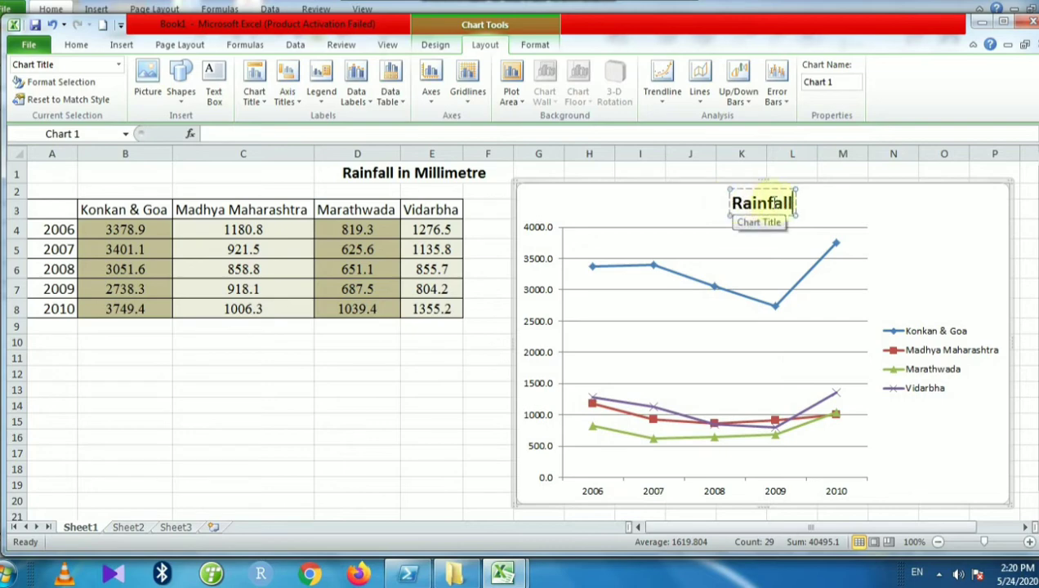
click(846, 209)
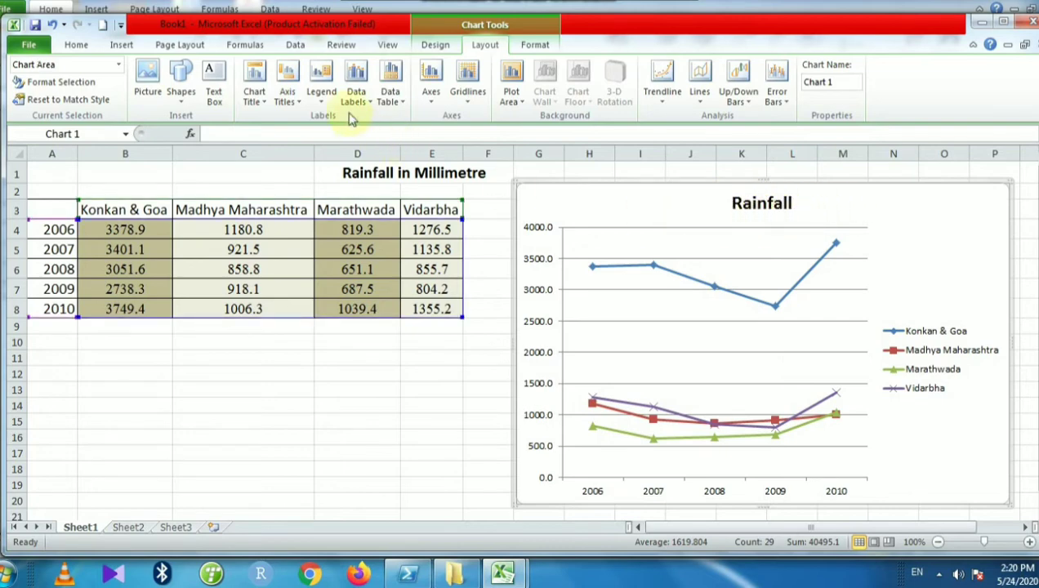
Step: Add a primary horizontal axis title below the axis and set its text to "Year"
click(300, 99)
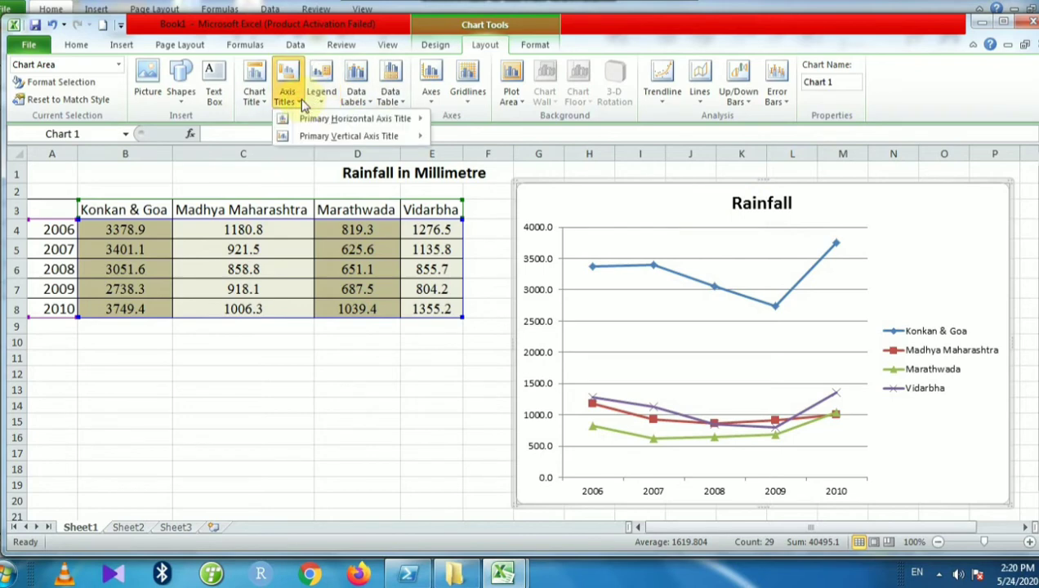
mouse_move(351, 121)
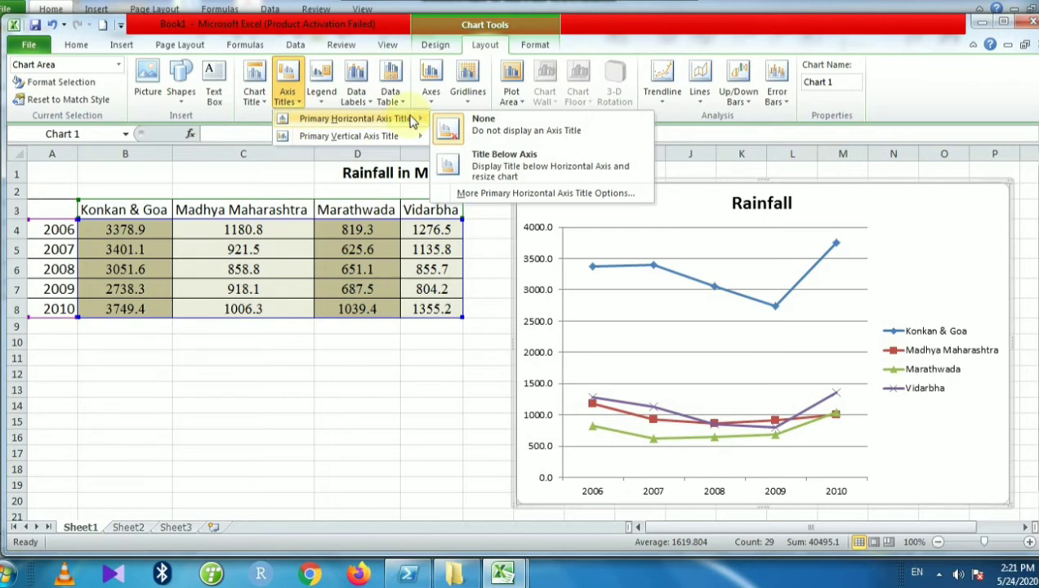
click(479, 159)
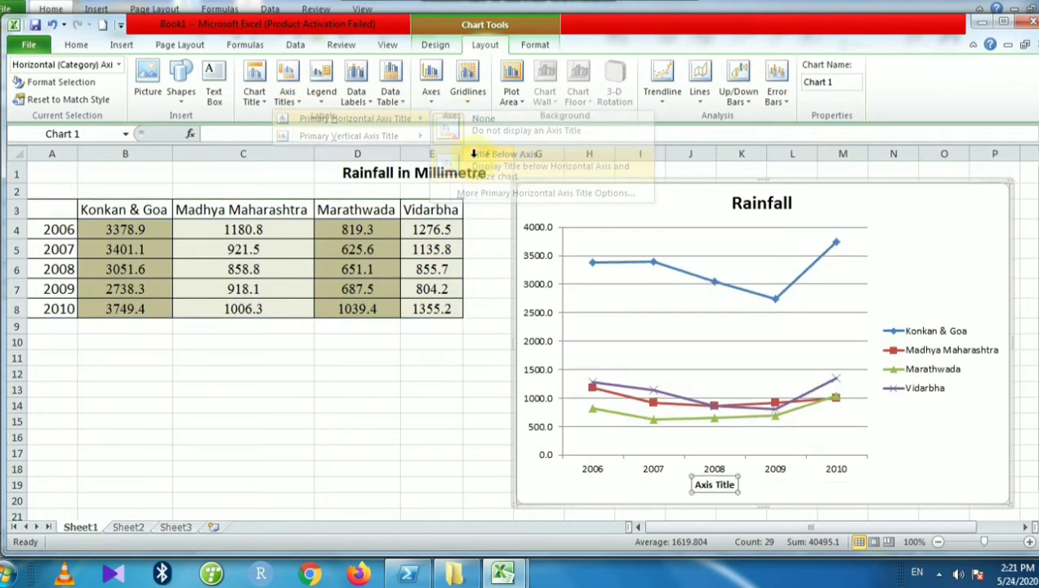
click(736, 485)
key(BackSpace)
key(BackSpace)
key(BackSpace)
key(BackSpace)
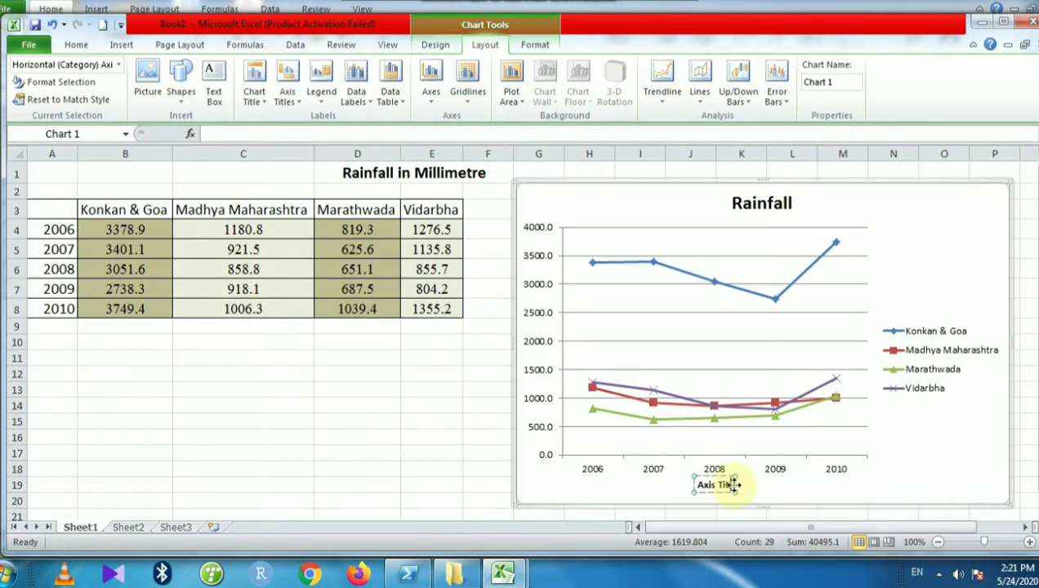
key(BackSpace)
key(BackSpace)
key(BackSpace)
key(BackSpace)
key(BackSpace)
key(BackSpace)
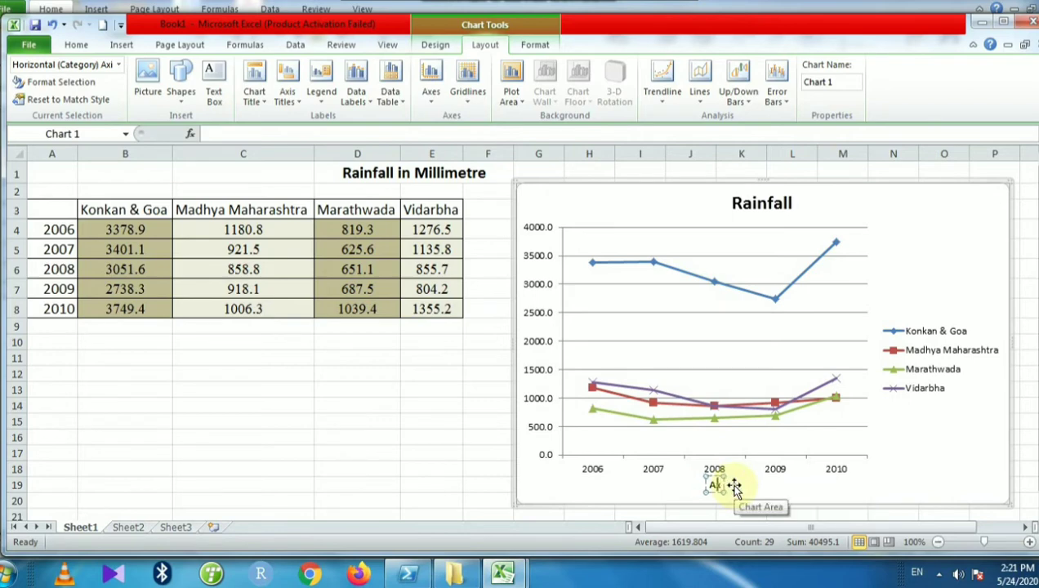
text(Year)
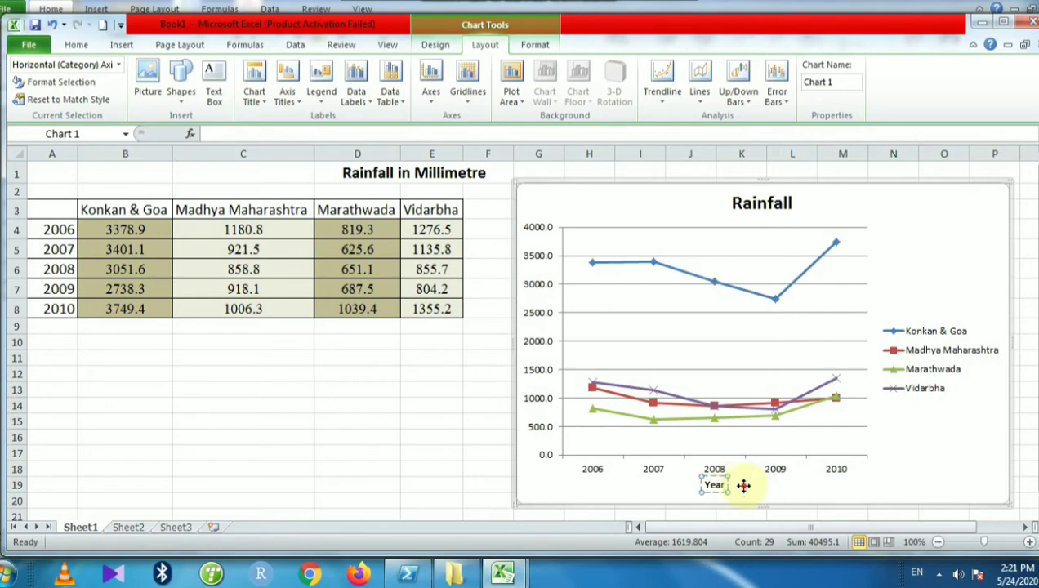
click(745, 486)
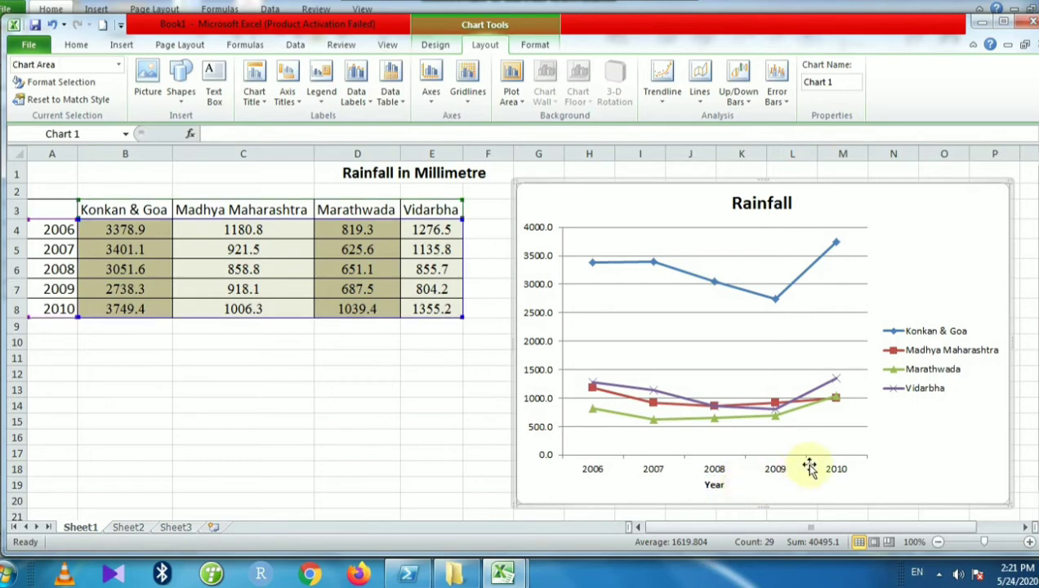
Step: Add a horizontally oriented title to the primary vertical axis and set its text to "Rainfall in mm"
click(295, 96)
mouse_move(307, 139)
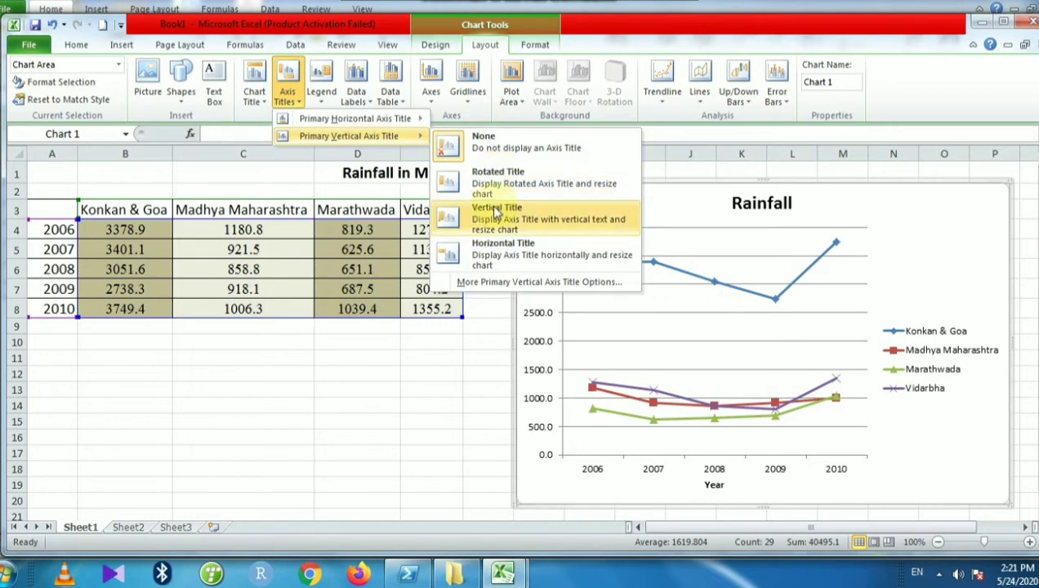
click(494, 249)
click(494, 248)
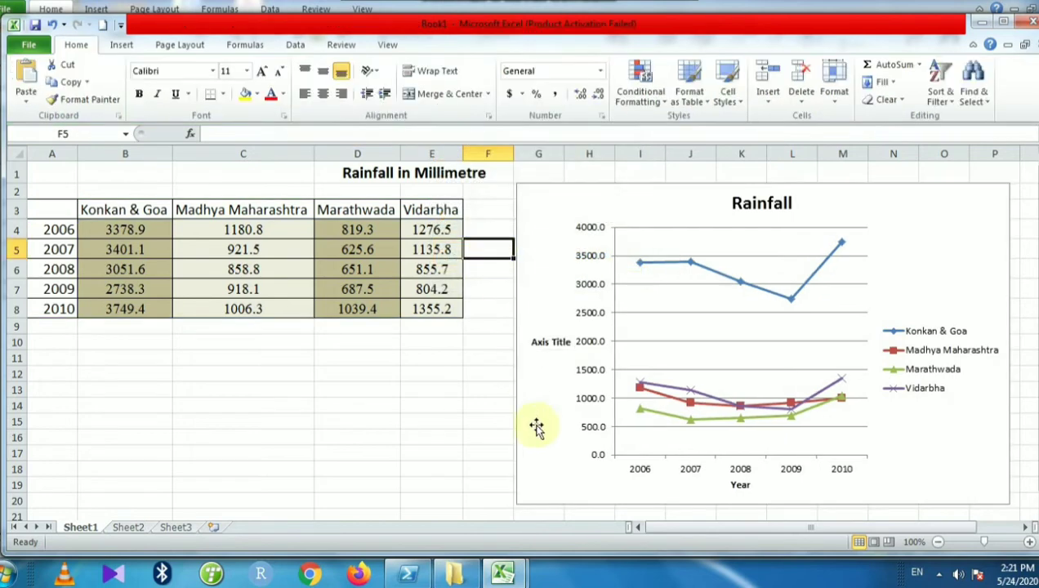
click(562, 347)
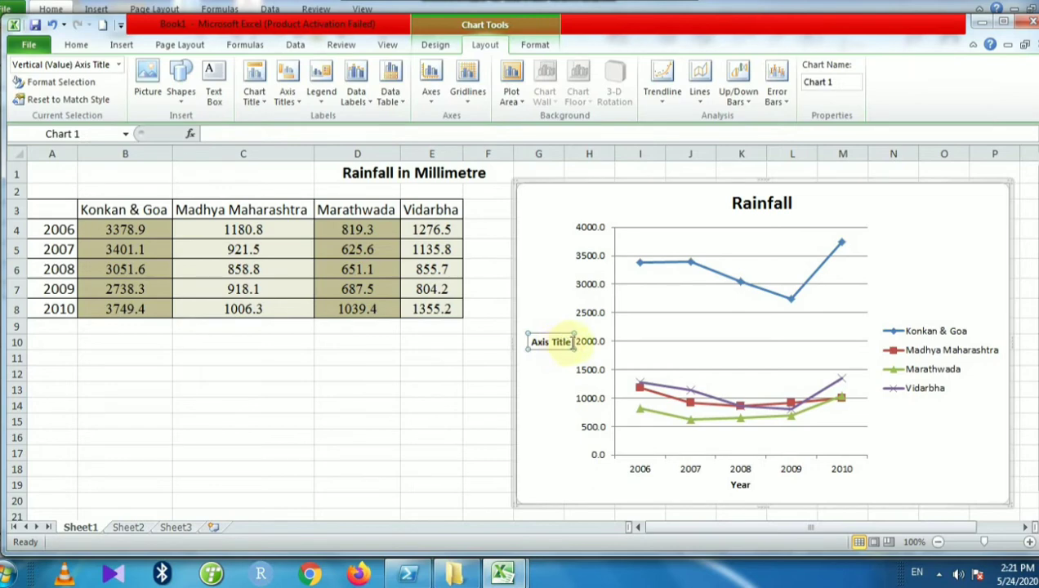
click(536, 343)
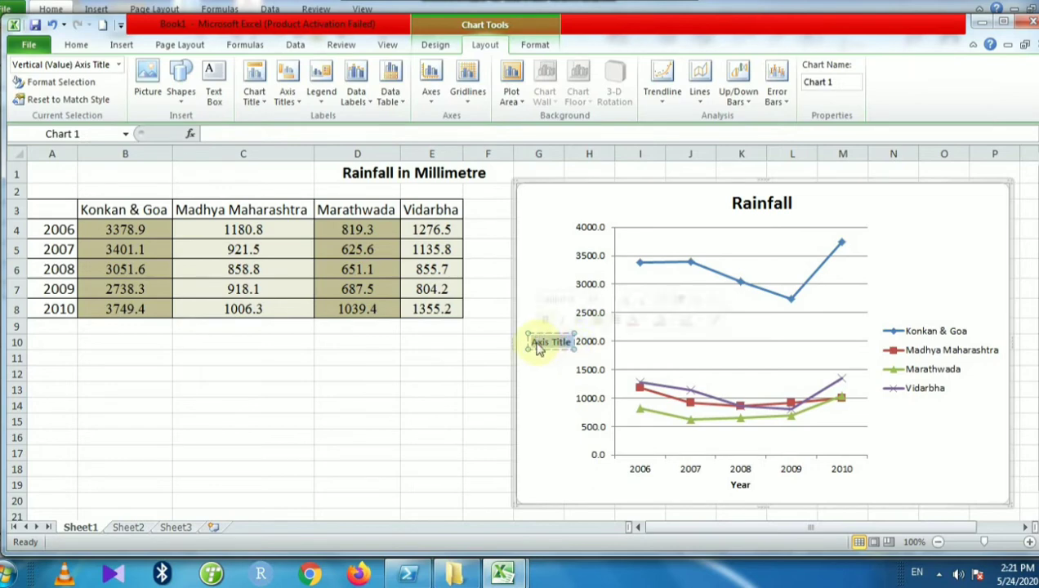
key(Delete)
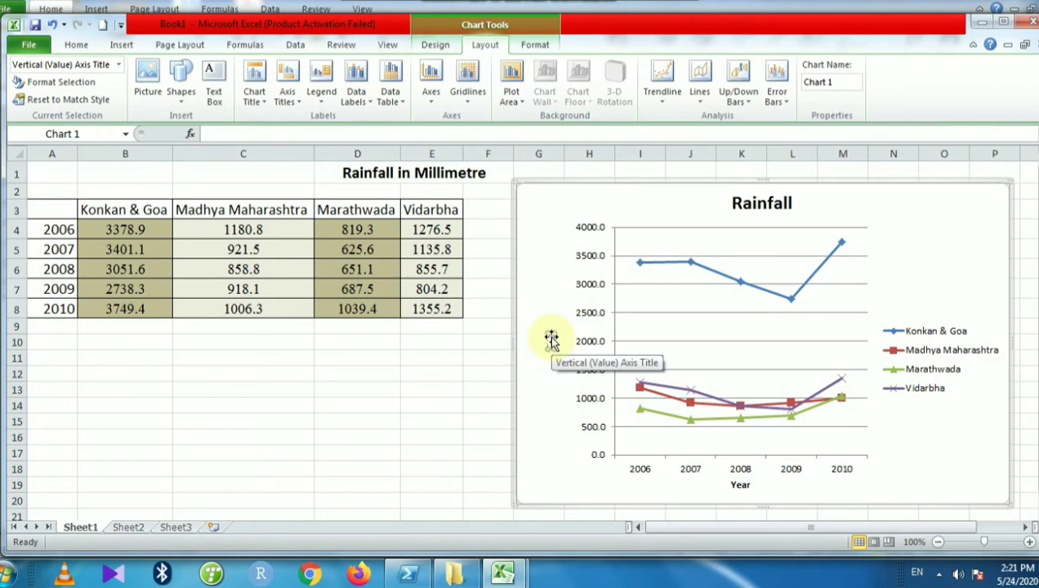
text(Rainfall)
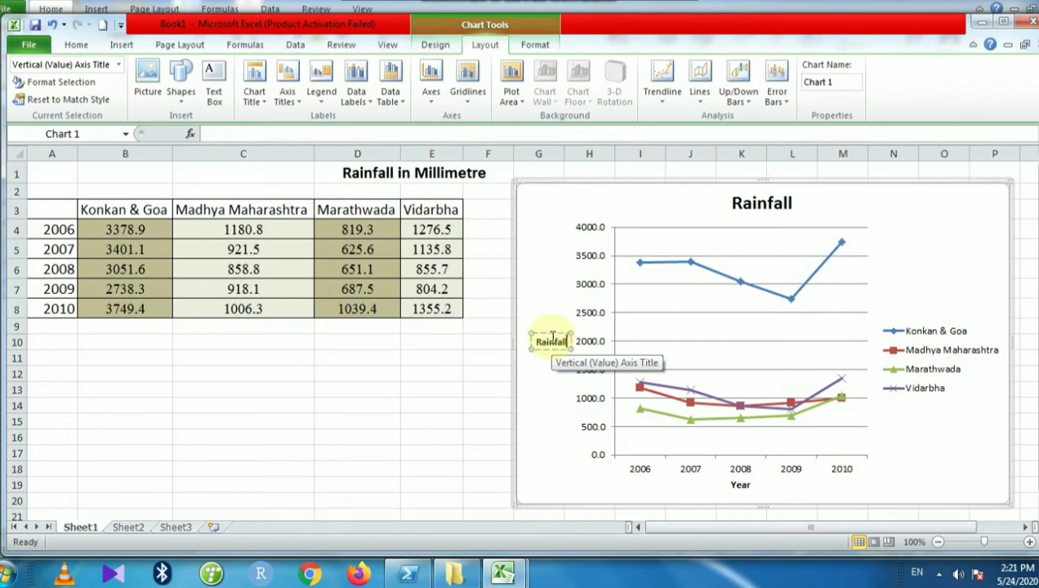
text( in)
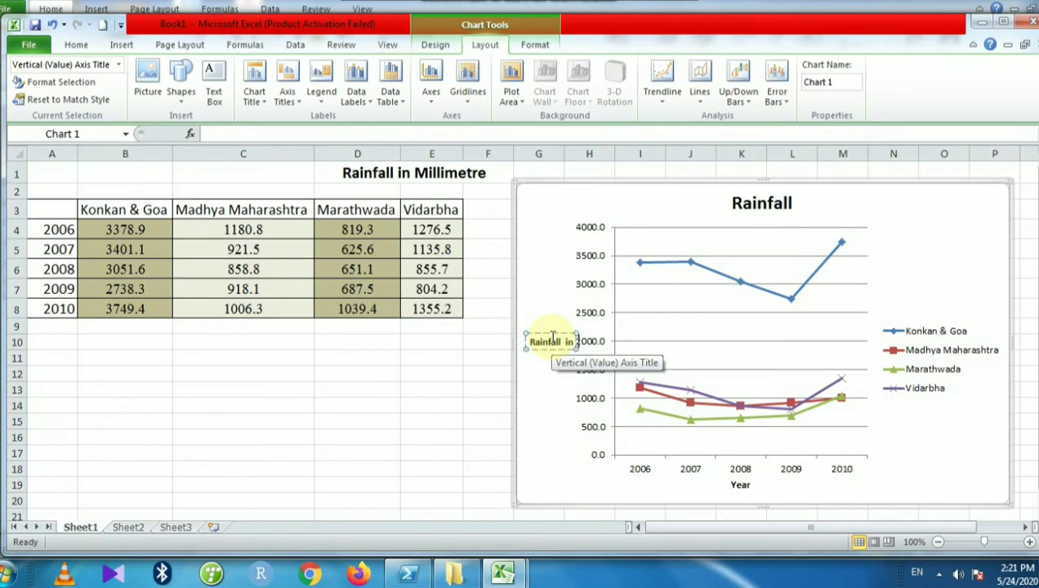
text( mm)
click(570, 364)
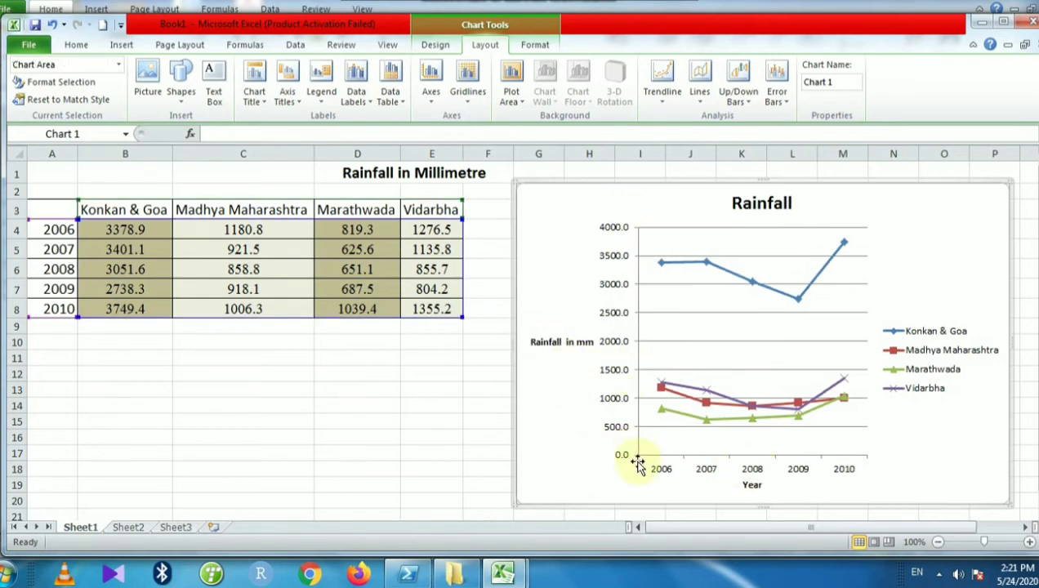
Step: Show the chart legend at the top, beneath the chart title
click(337, 105)
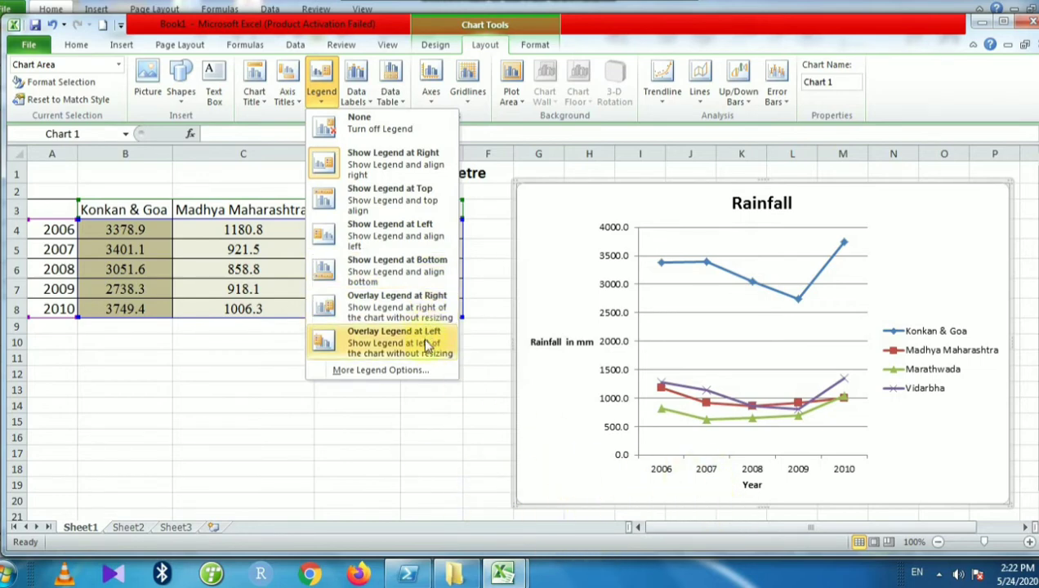
click(431, 204)
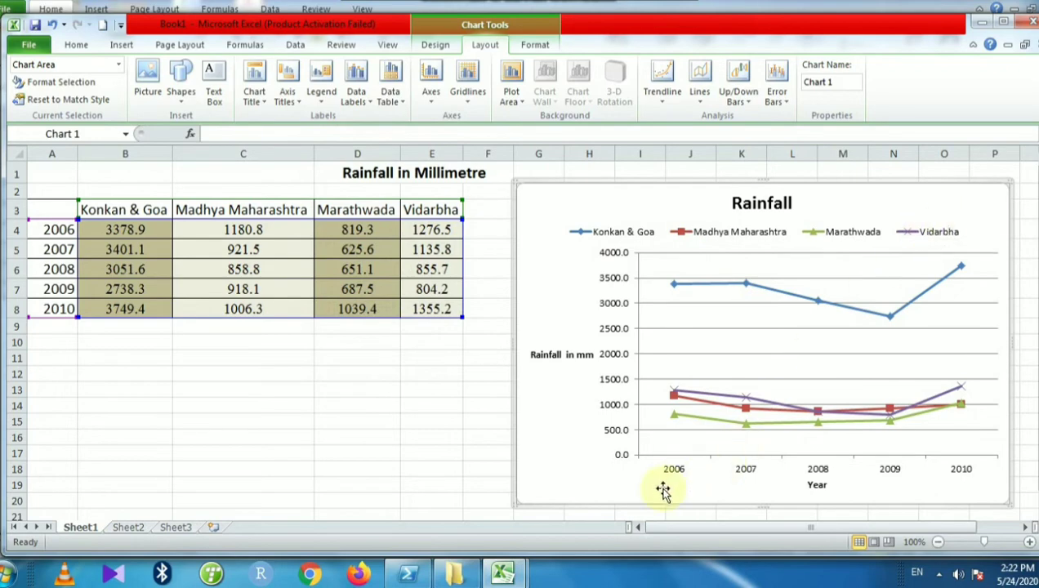
Step: Add data labels centered on the data points of every series in the line chart
click(363, 101)
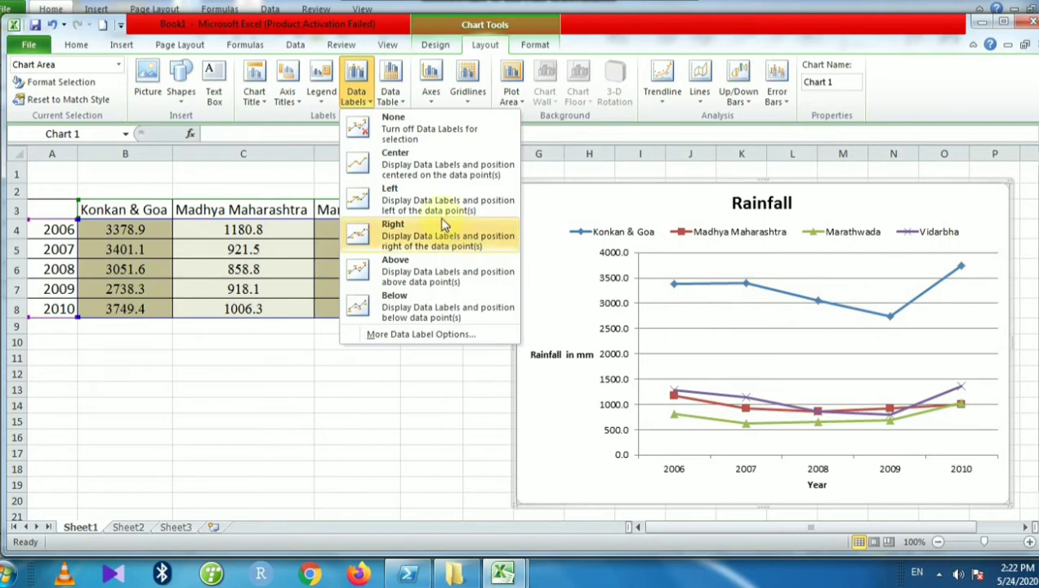
click(417, 168)
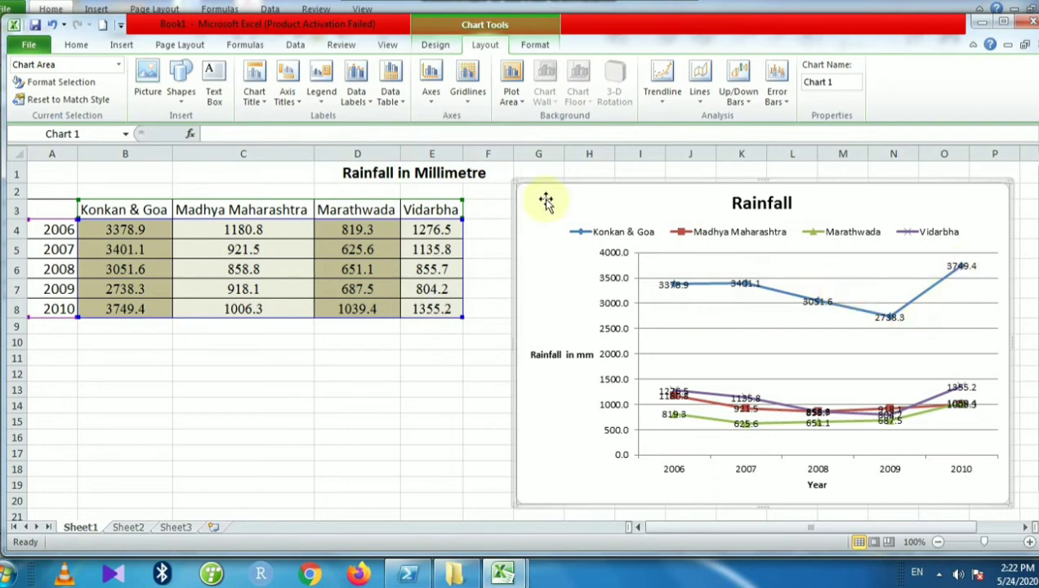
click(356, 98)
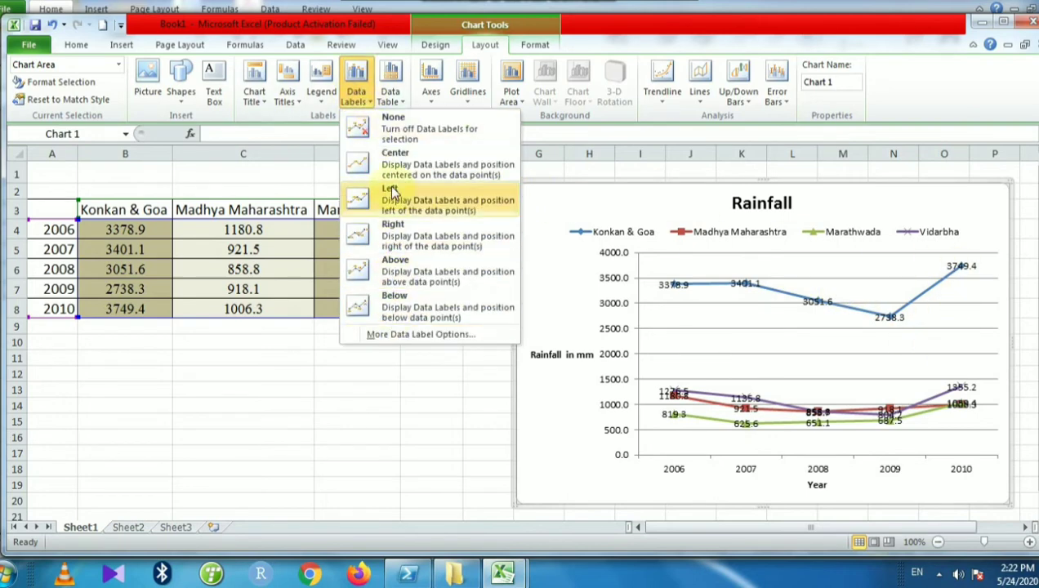
Step: Show a data table without legend keys below the chart, and undo the addition
click(399, 99)
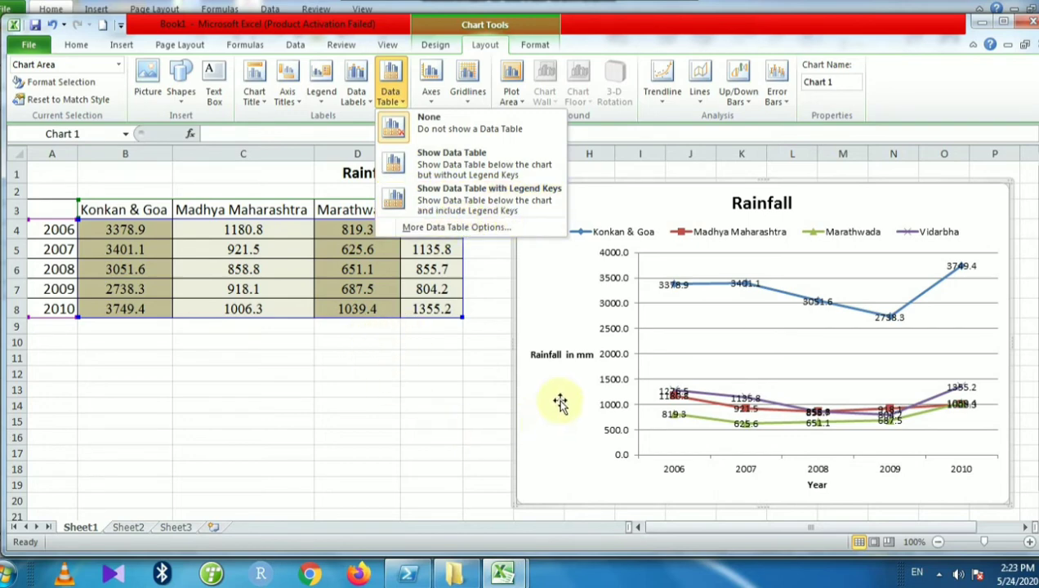
click(513, 164)
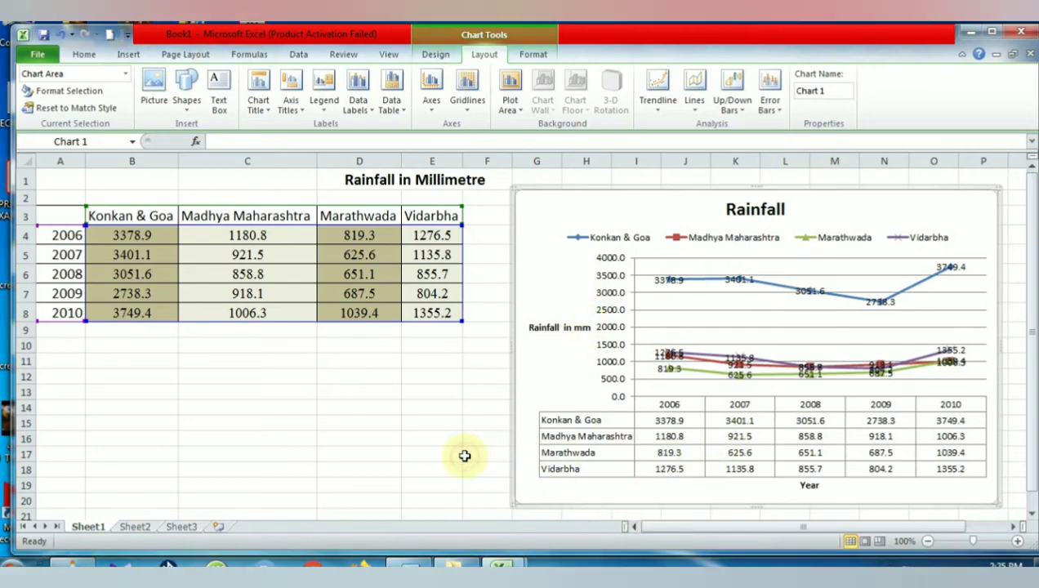
key(ctrl+z)
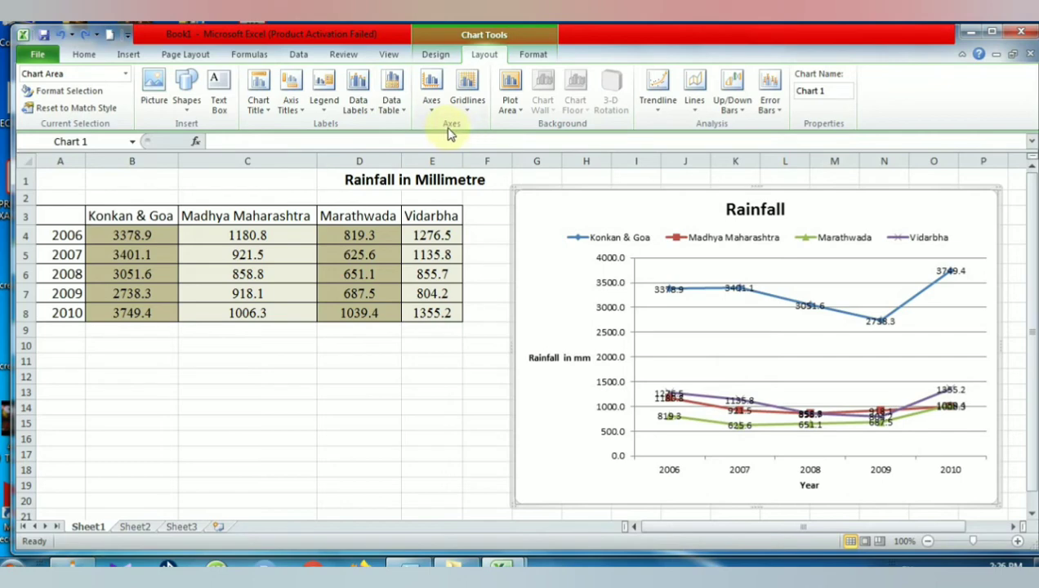
click(432, 113)
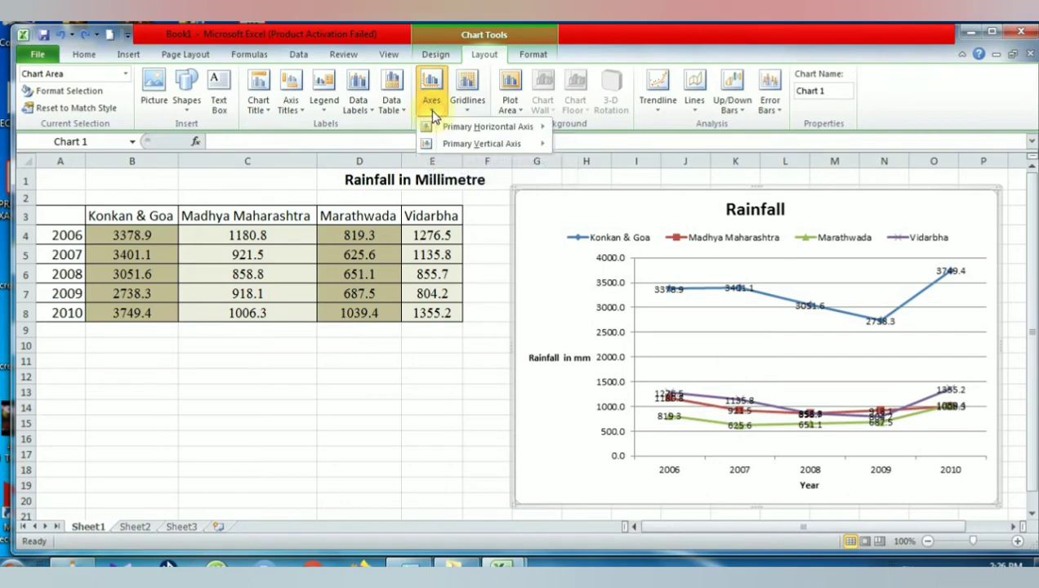
mouse_move(438, 134)
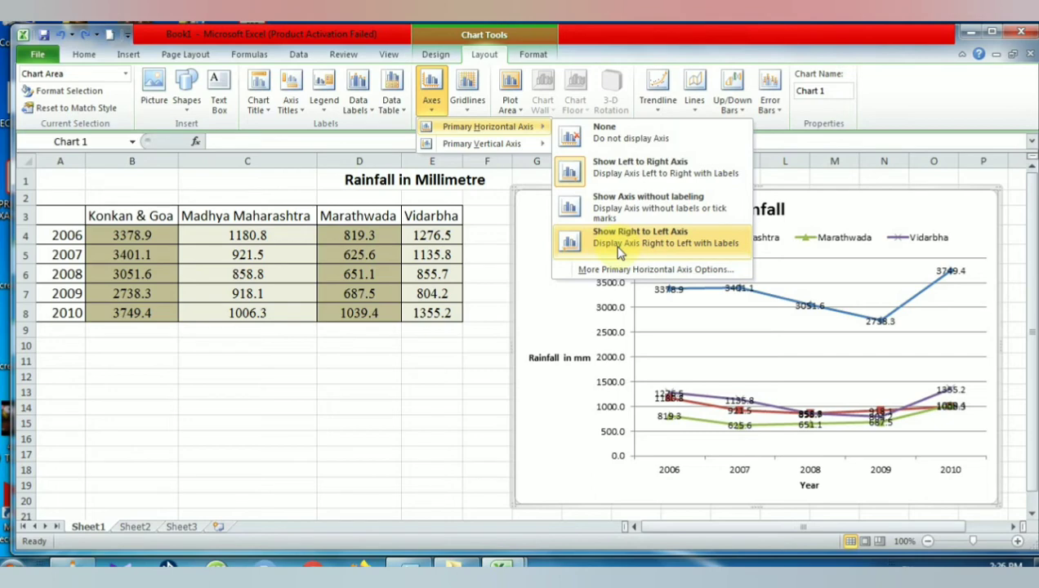
mouse_move(549, 147)
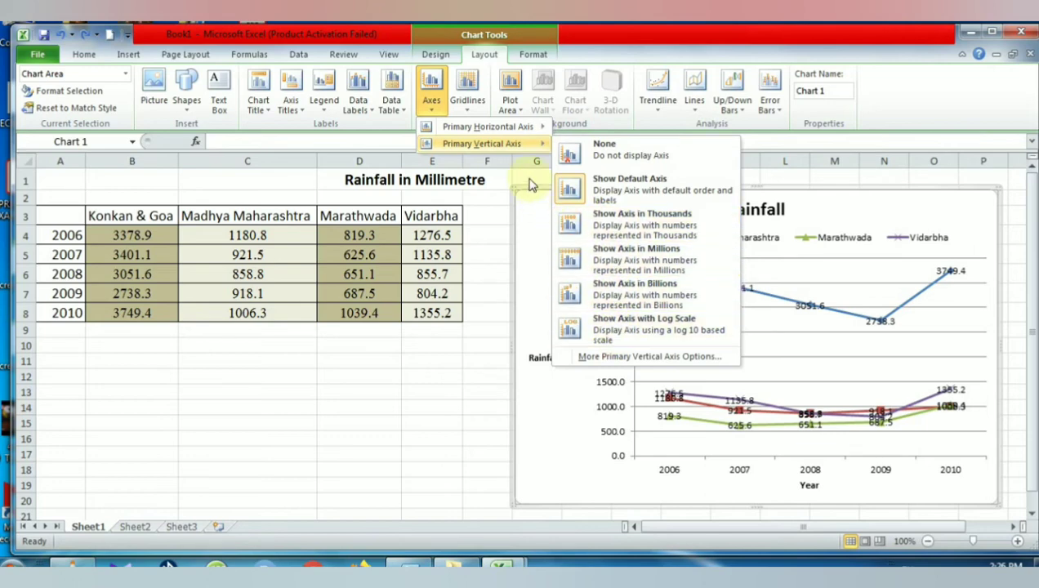
click(610, 129)
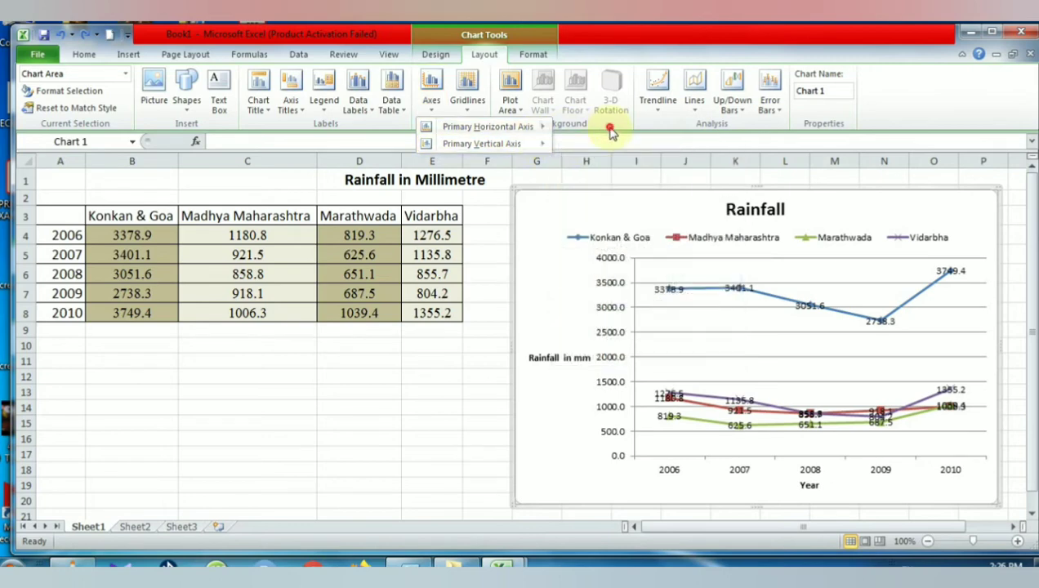
Step: Display major and minor gridlines for both the primary horizontal and primary vertical gridlines of the chart
click(468, 110)
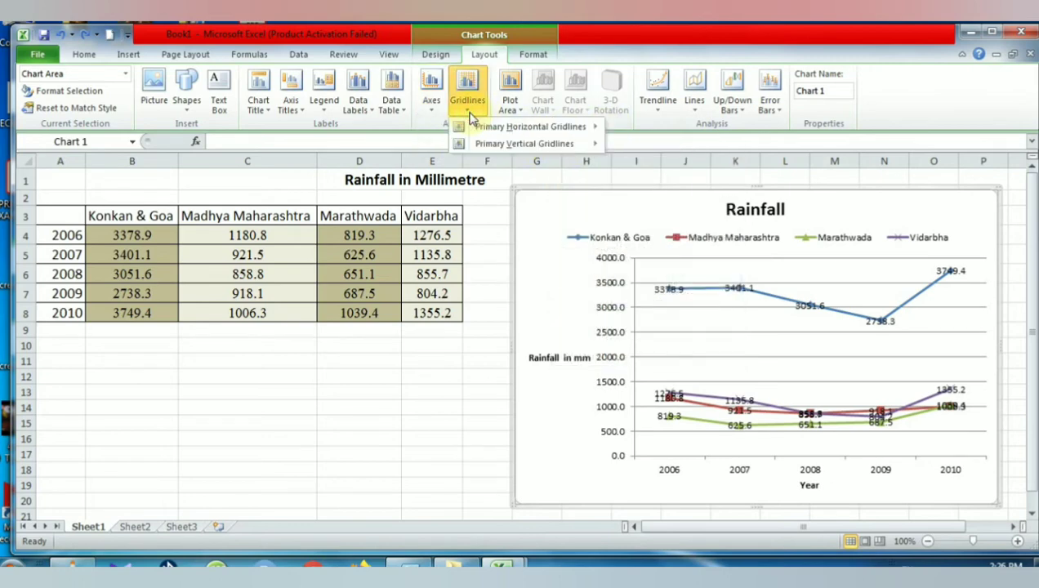
mouse_move(597, 133)
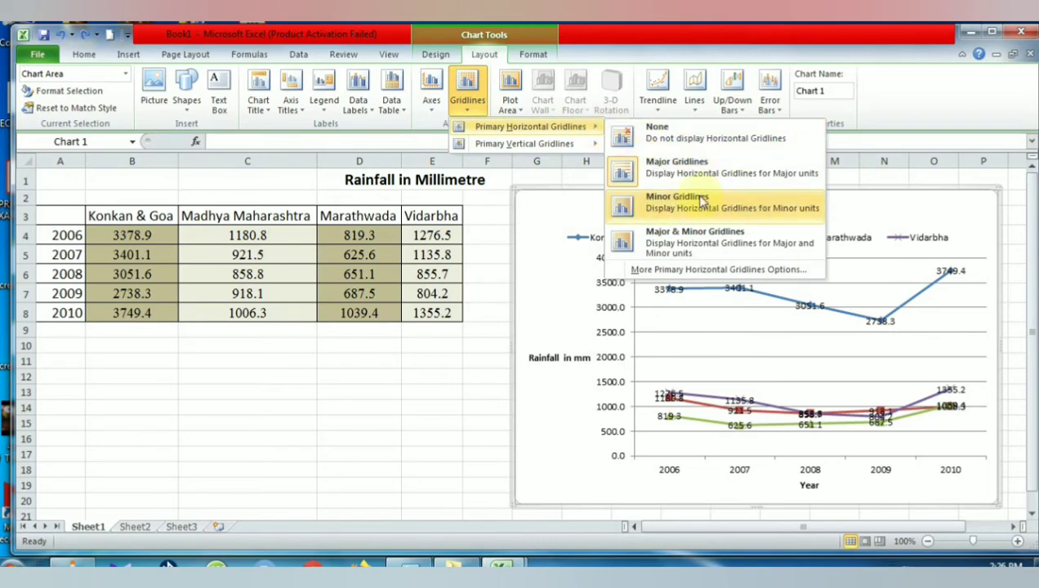
click(743, 258)
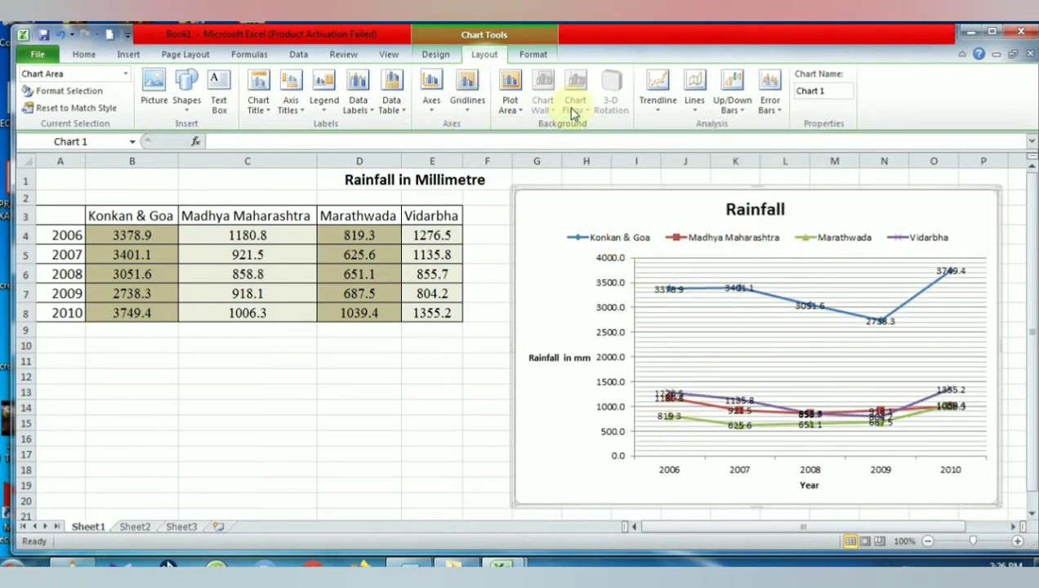
click(478, 104)
mouse_move(488, 146)
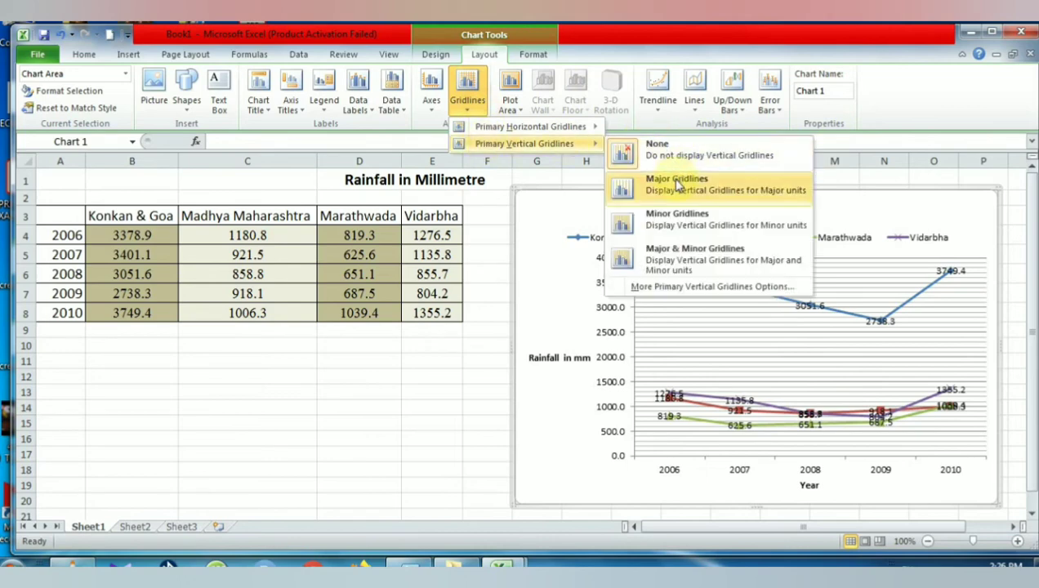
click(678, 259)
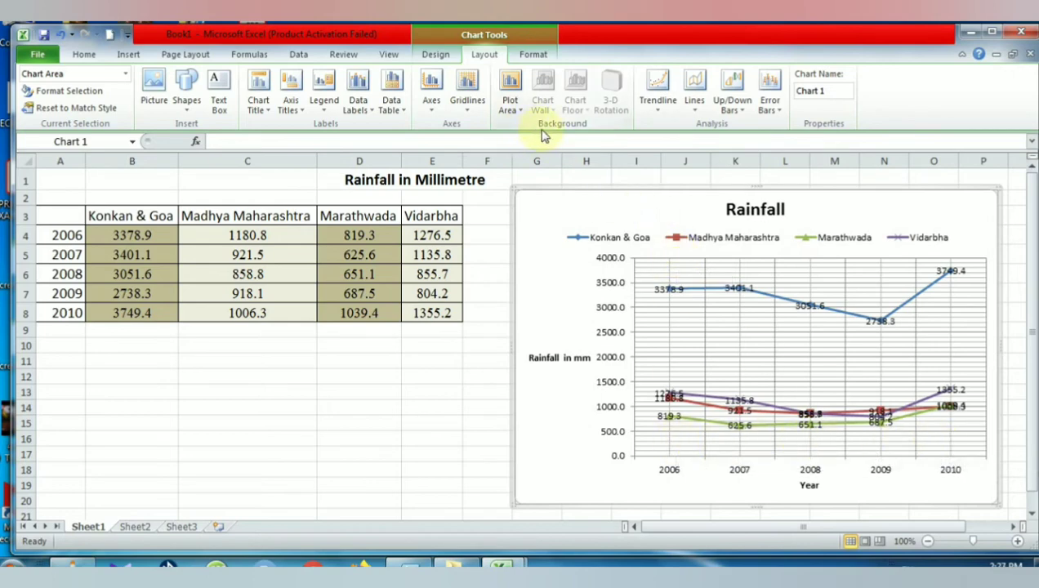
Step: Review the additional formatting options for the chart's plot area and close them
click(520, 106)
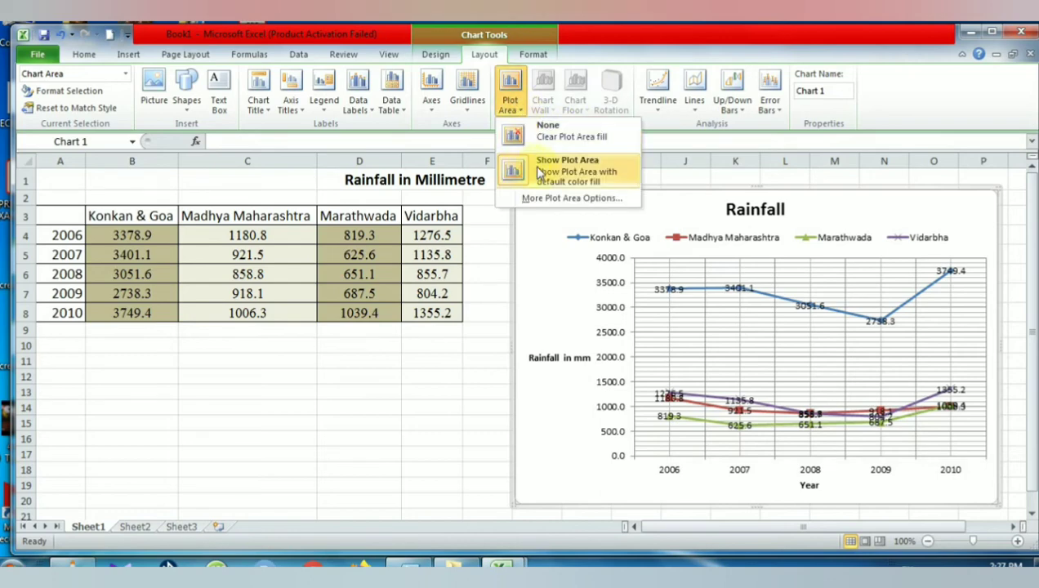
click(575, 200)
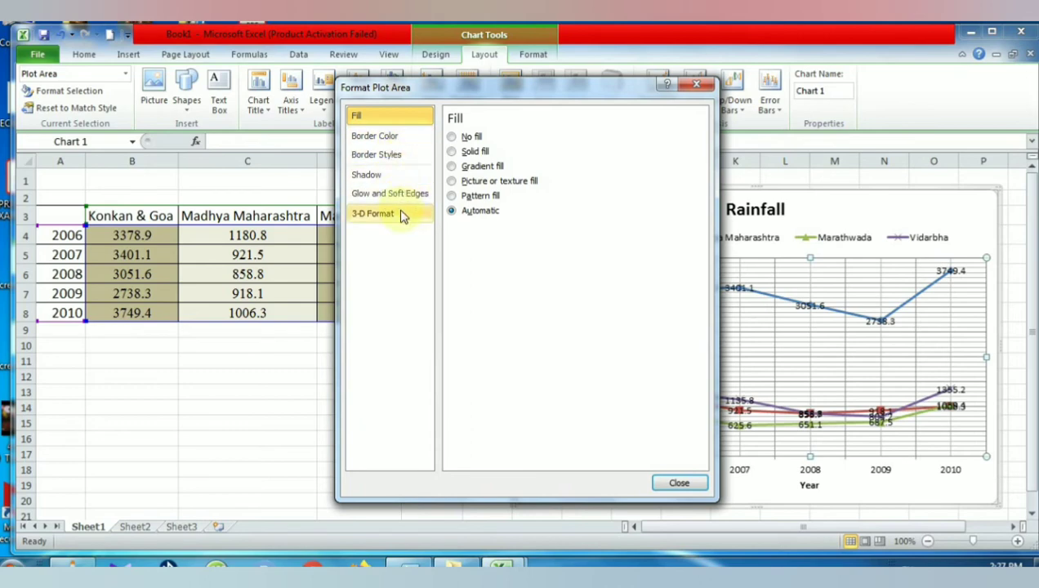
click(671, 484)
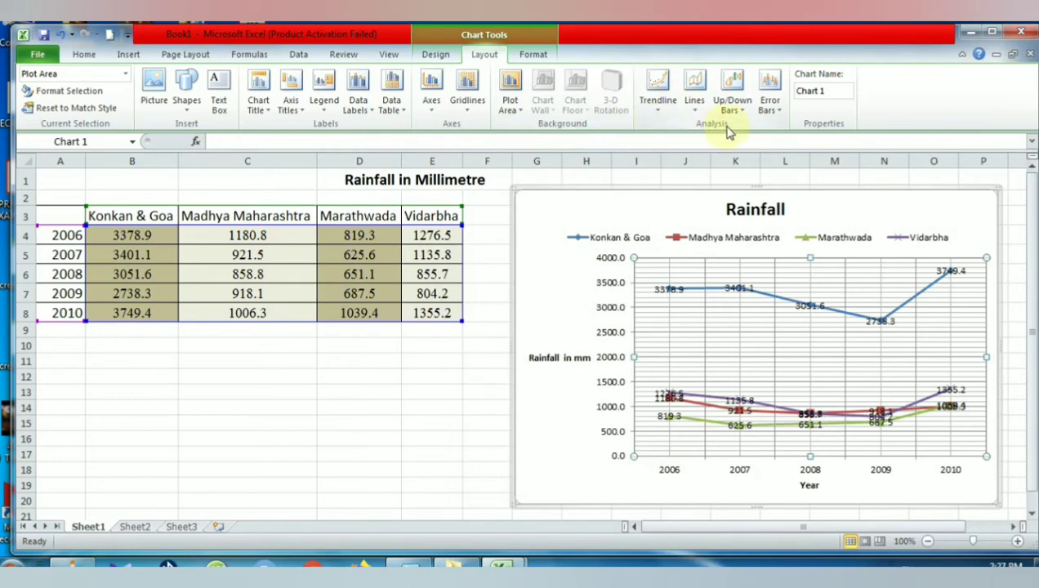
Step: Add a linear trendline based on the Konkan & Goa series, and undo it
click(666, 112)
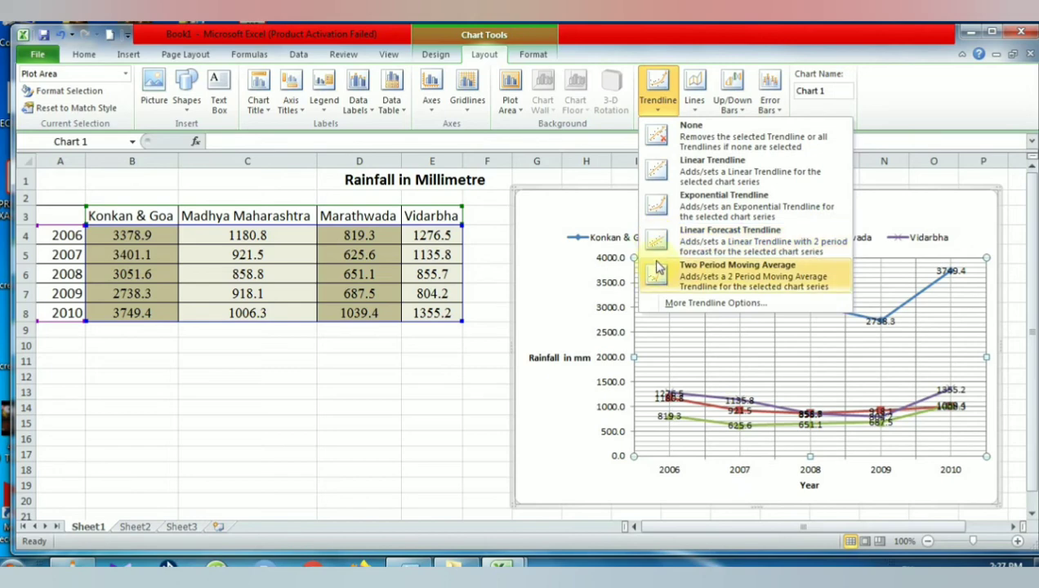
click(657, 179)
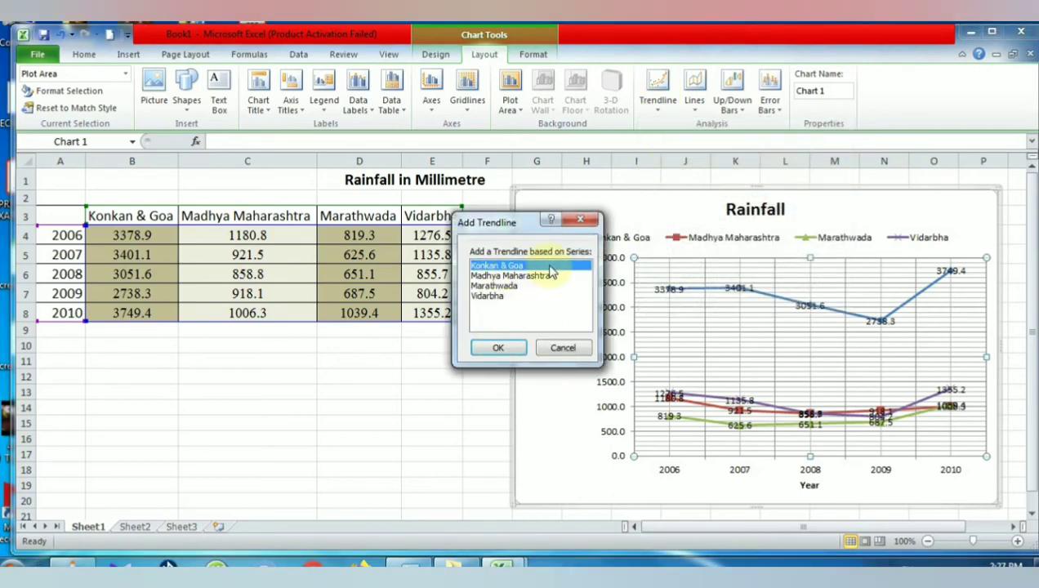
click(502, 348)
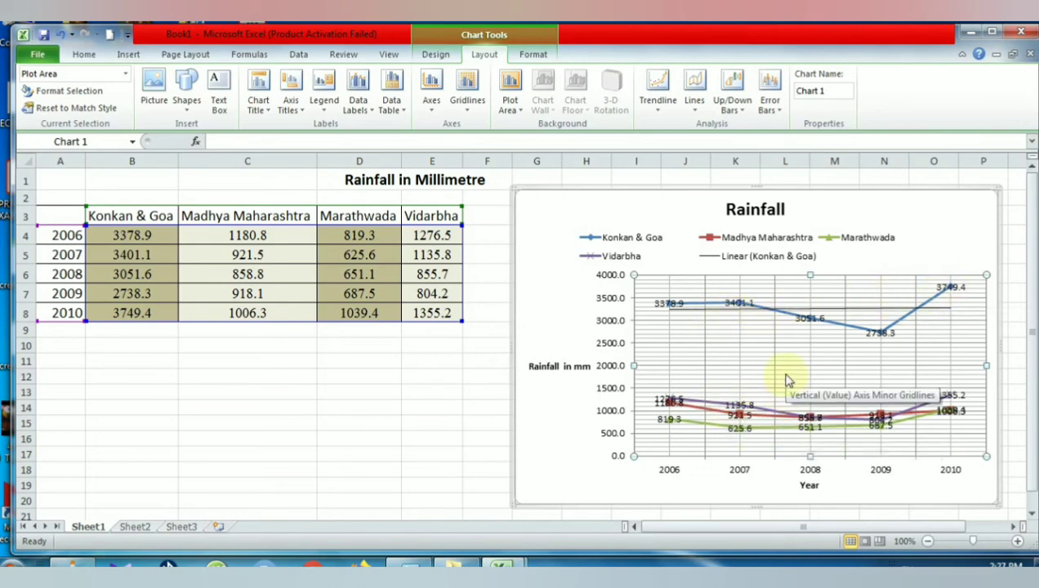
key(ctrl+z)
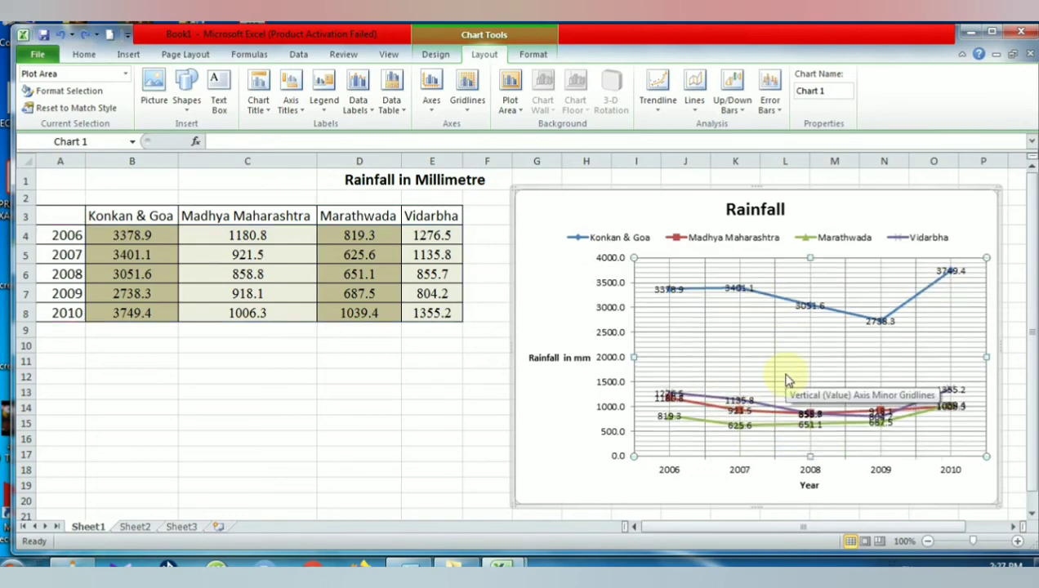
Step: Show high-low lines between the chart's series, and undo them
click(693, 104)
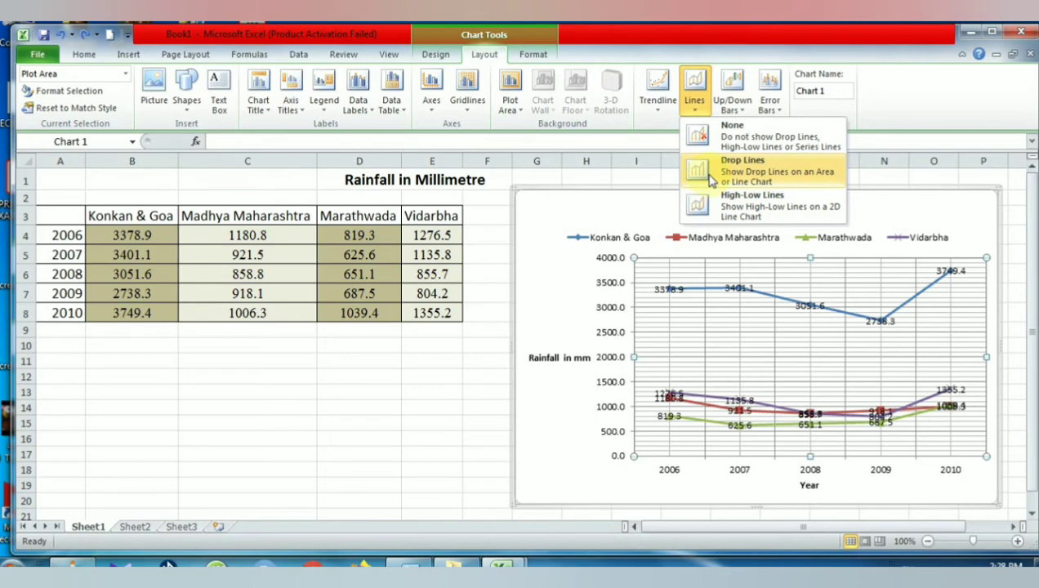
click(707, 203)
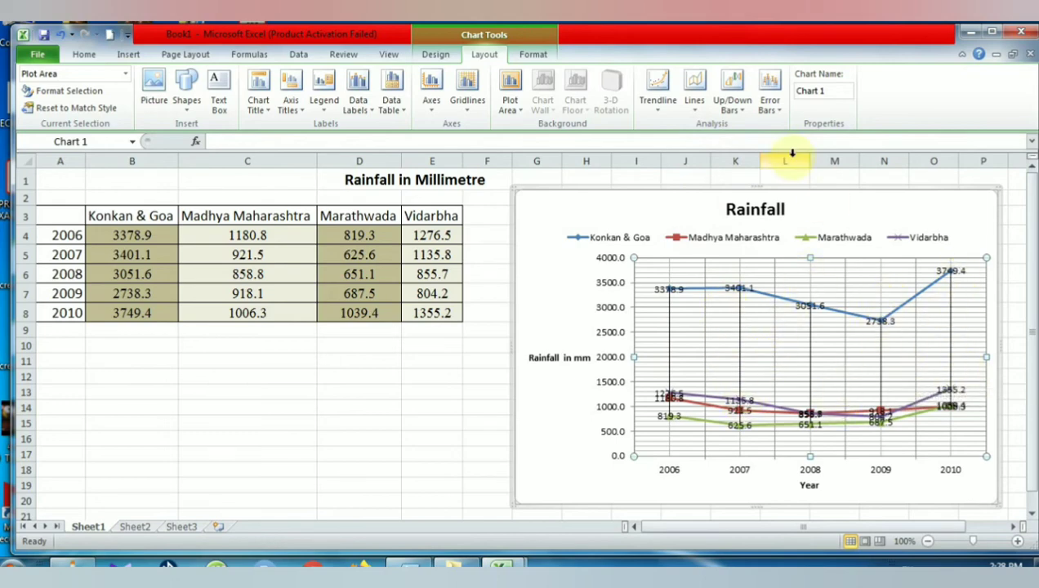
click(732, 115)
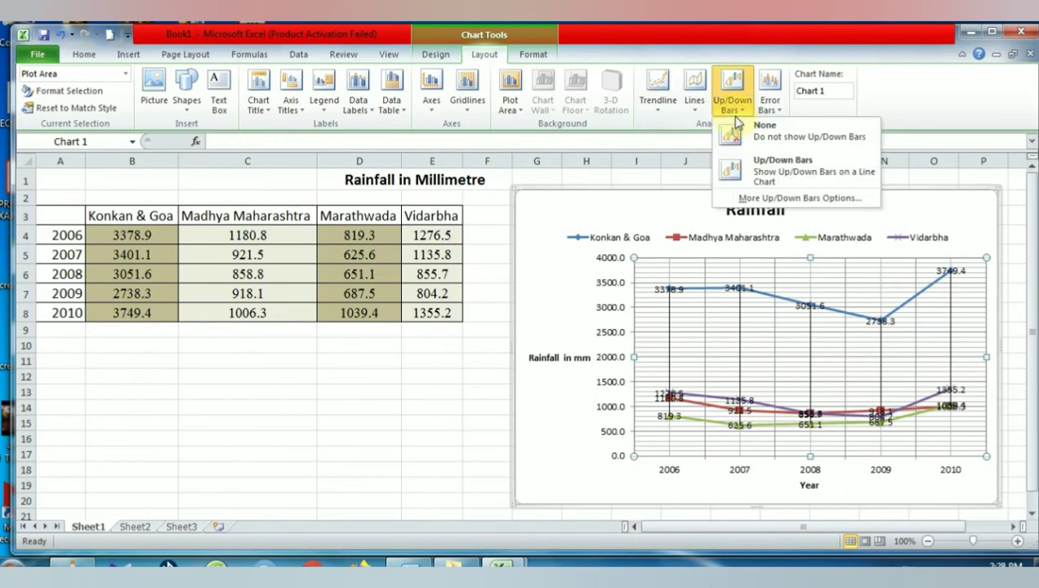
click(609, 217)
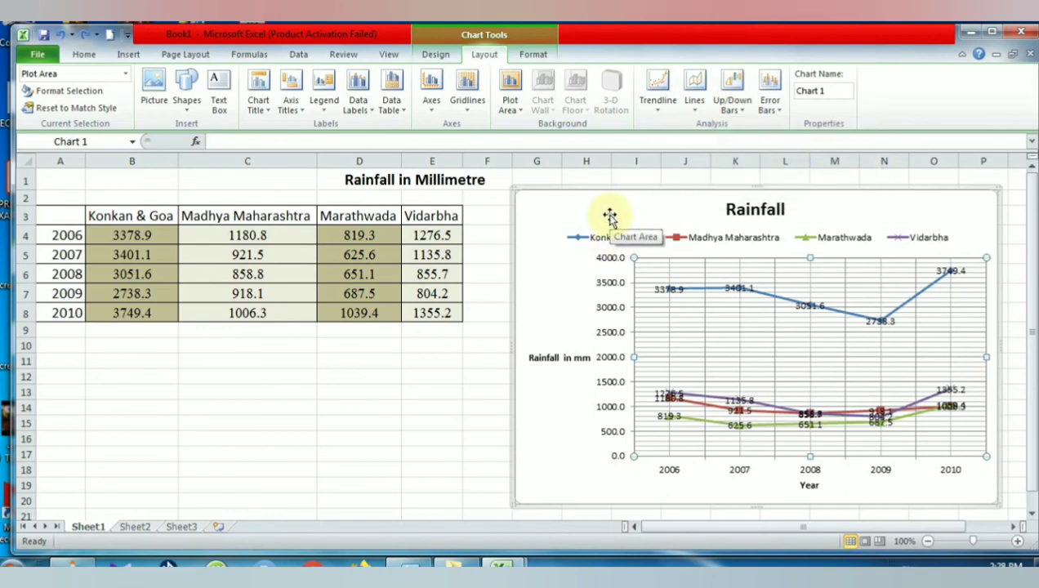
Step: Show up/down bars on the line chart, and undo them
click(739, 112)
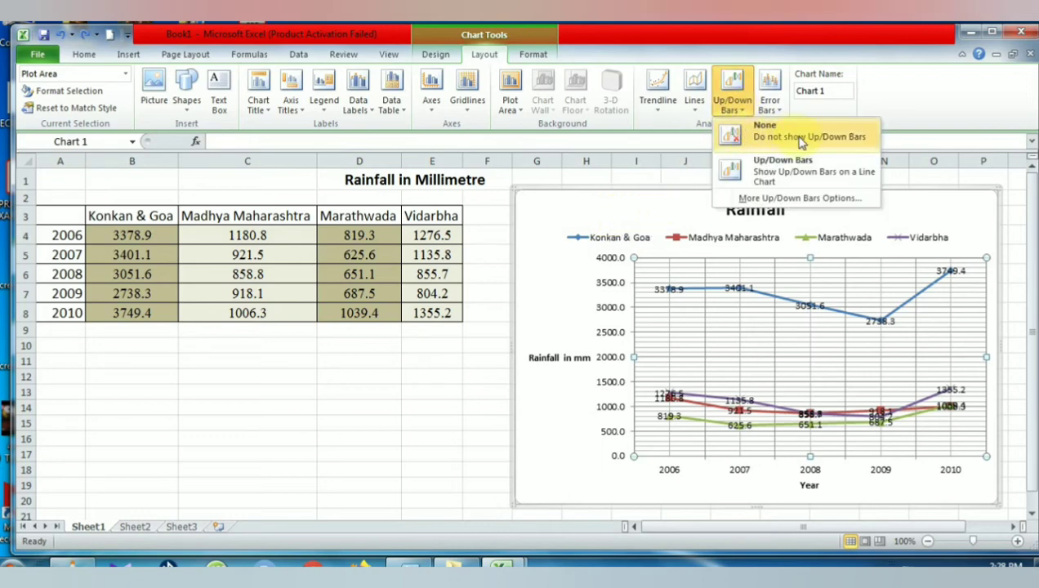
click(758, 182)
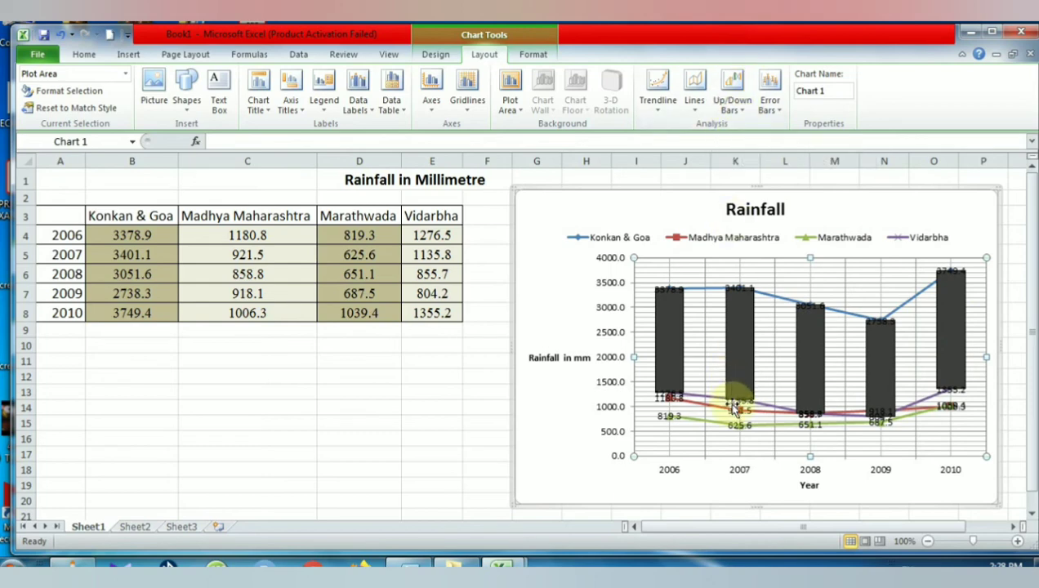
key(ctrl+z)
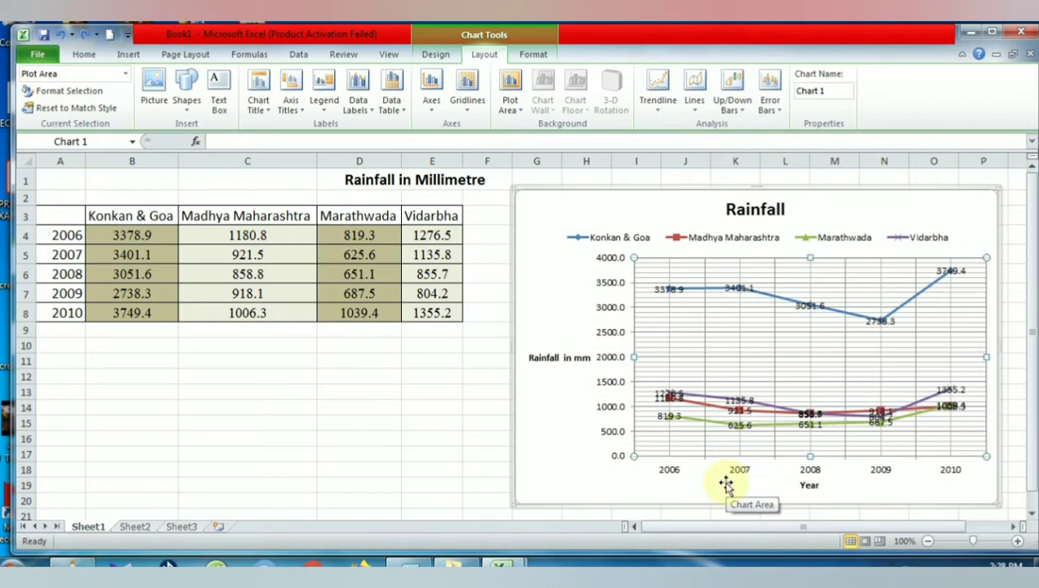
click(772, 110)
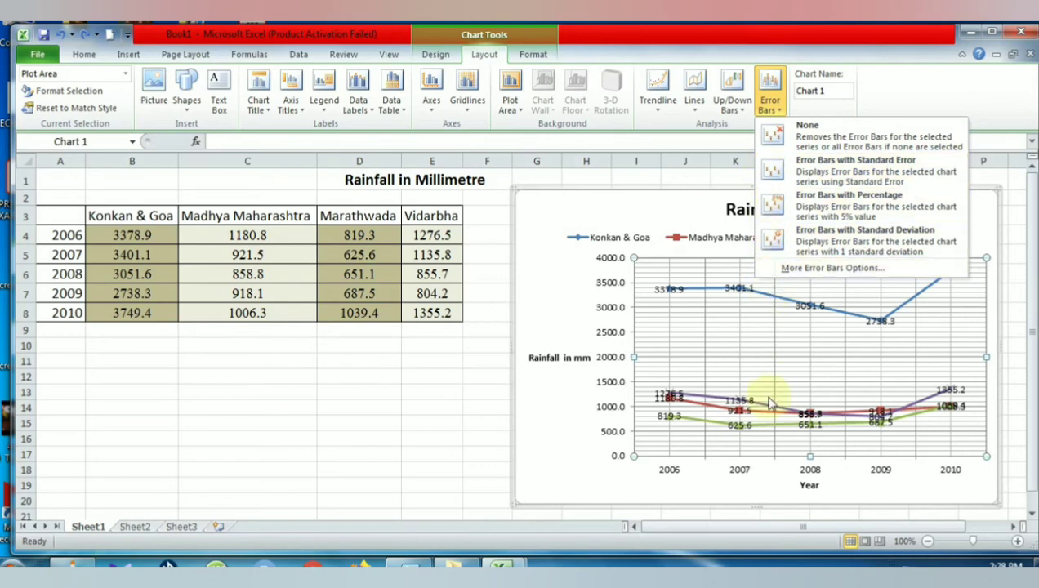
click(546, 468)
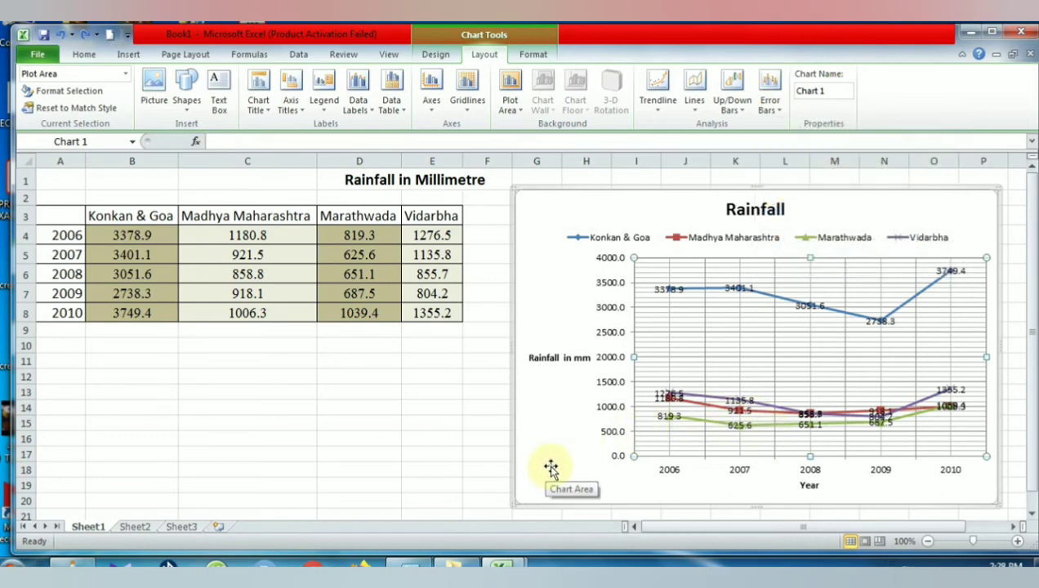
Step: Apply the light grey gradient shape style to the chart's plot area
click(550, 51)
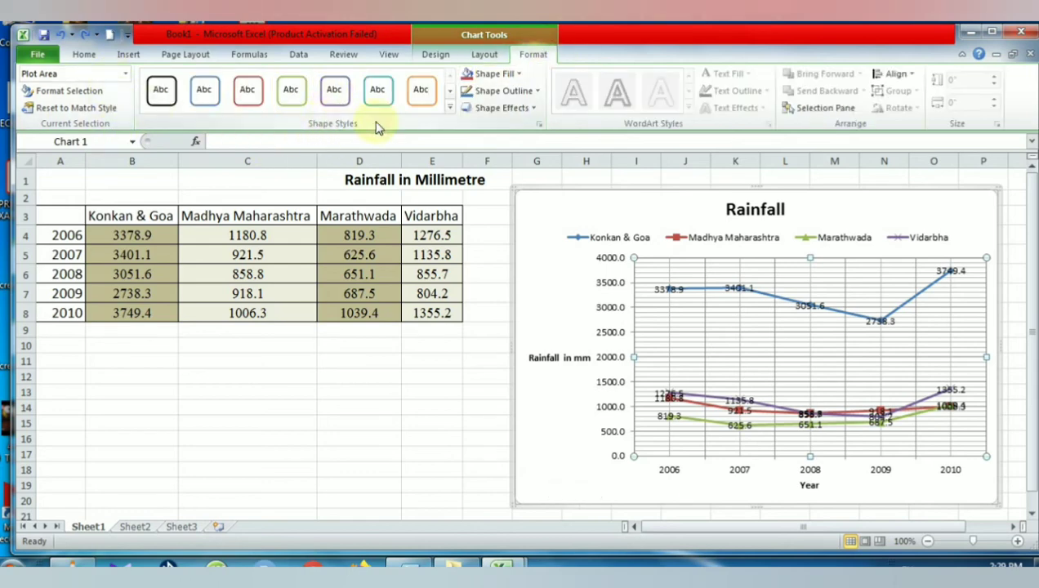
click(450, 109)
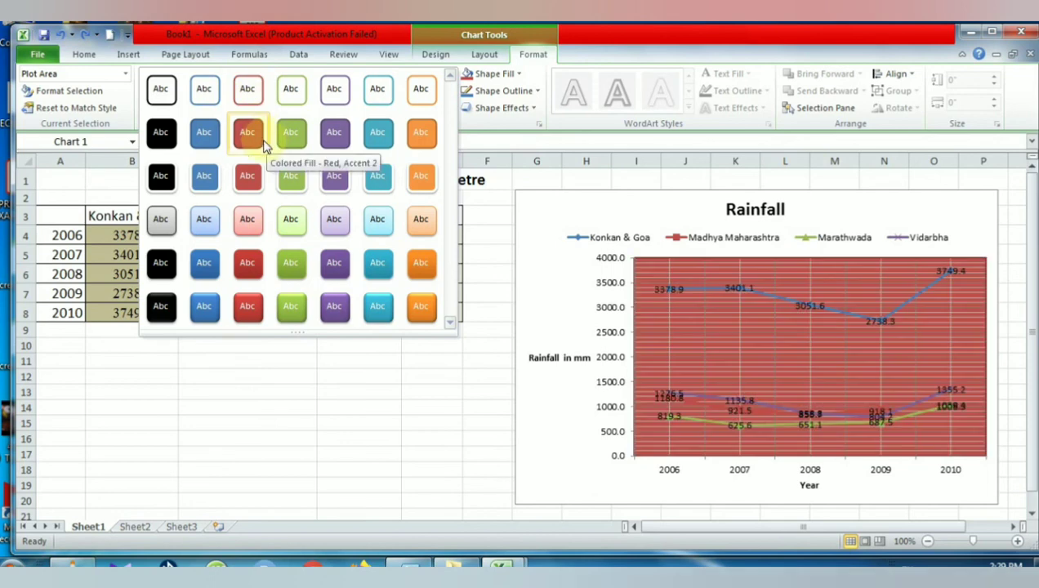
click(159, 223)
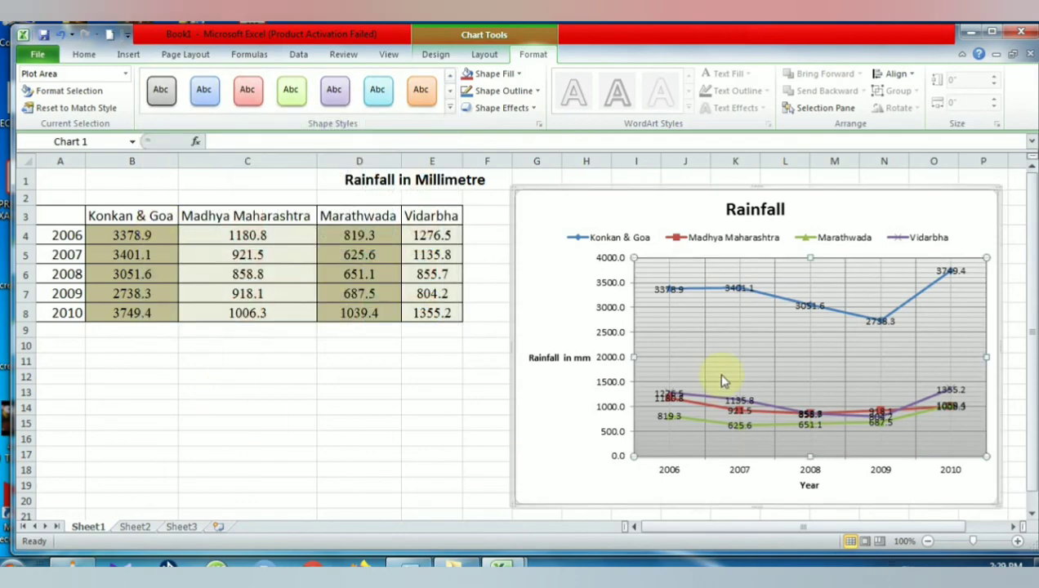
Step: Examine the shape fill gradients and textures, outline options and bevel effects available for the chart's plot area
click(519, 73)
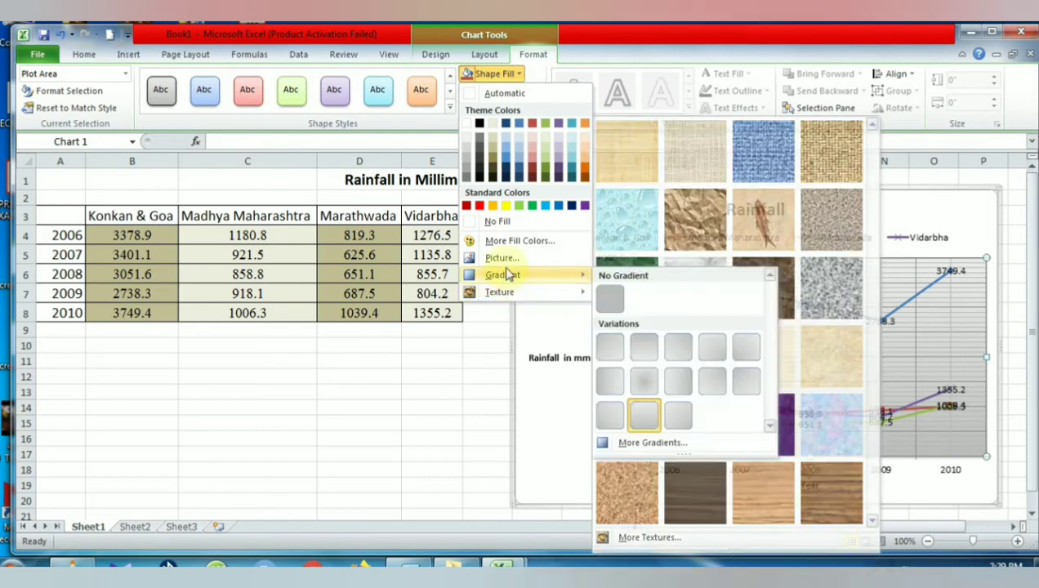
click(476, 410)
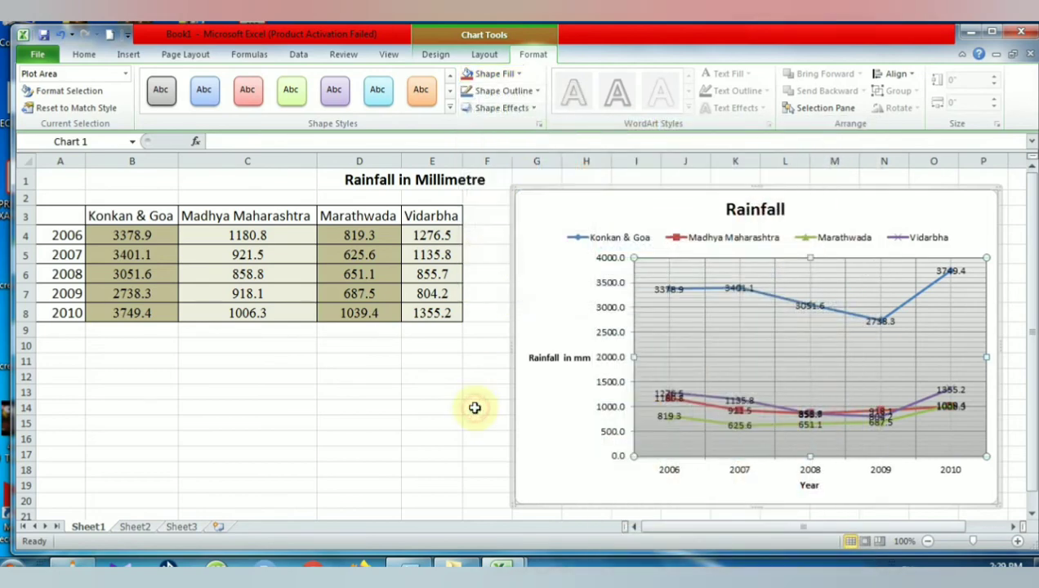
click(529, 92)
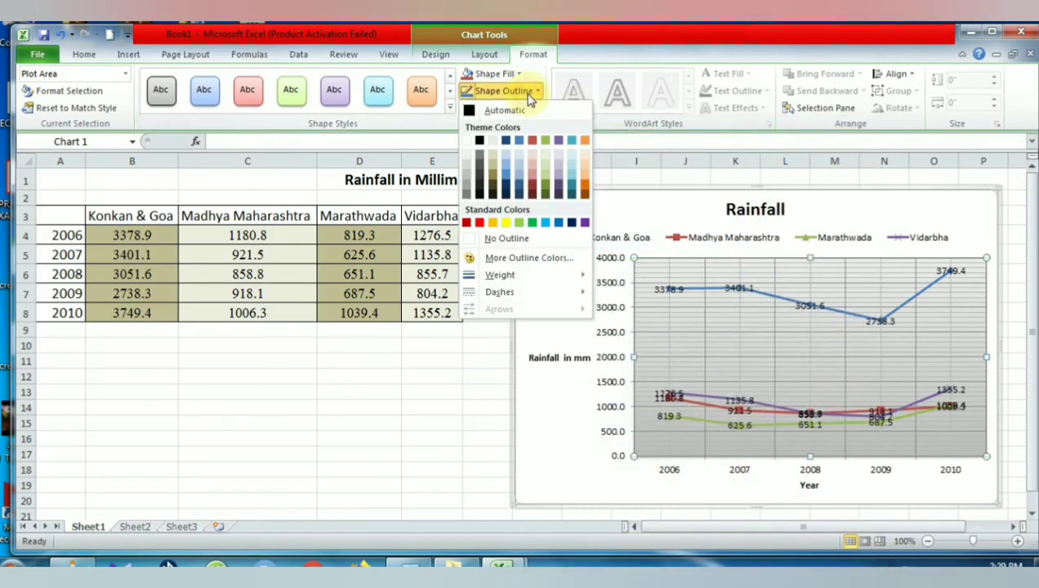
click(476, 343)
click(532, 111)
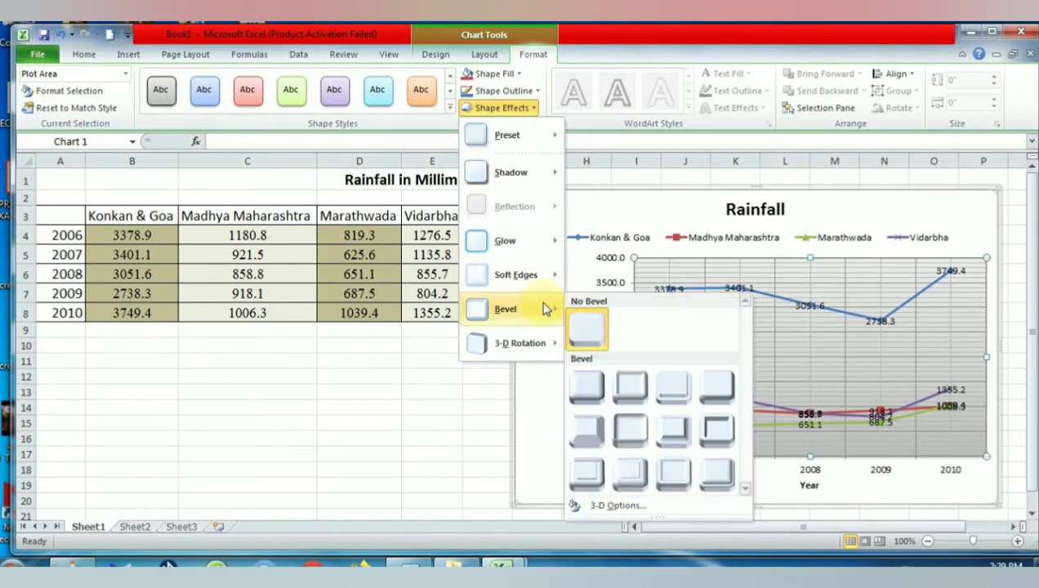
click(510, 410)
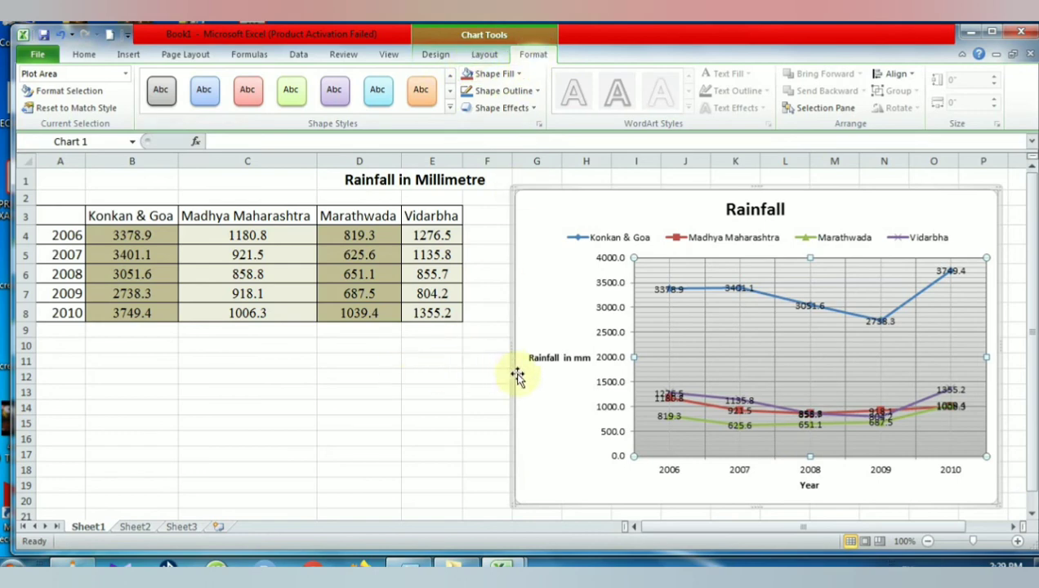
Step: Examine which editing and formatting commands are available for the chart area
click(534, 397)
right_click(536, 399)
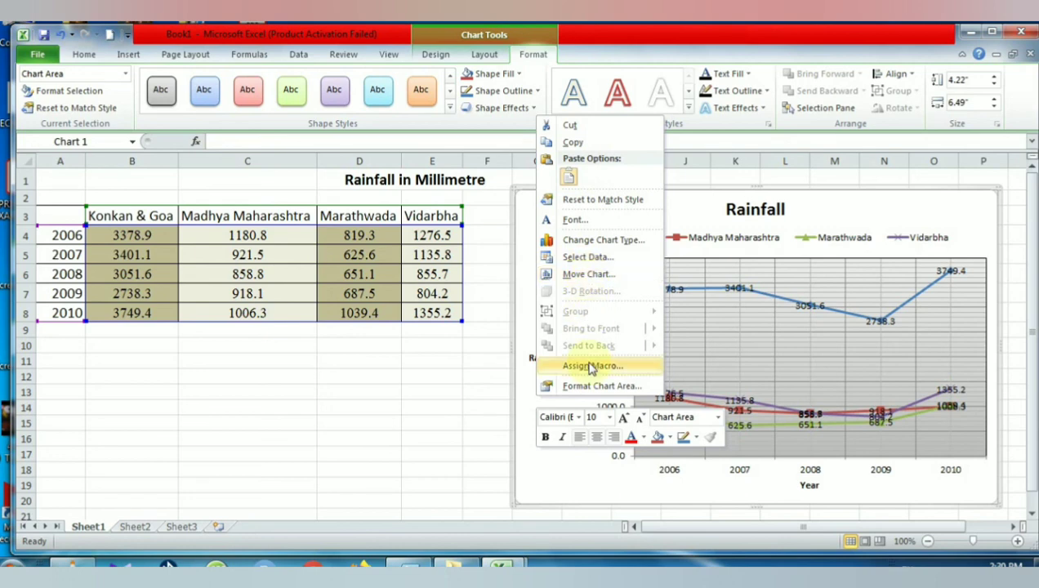
click(594, 470)
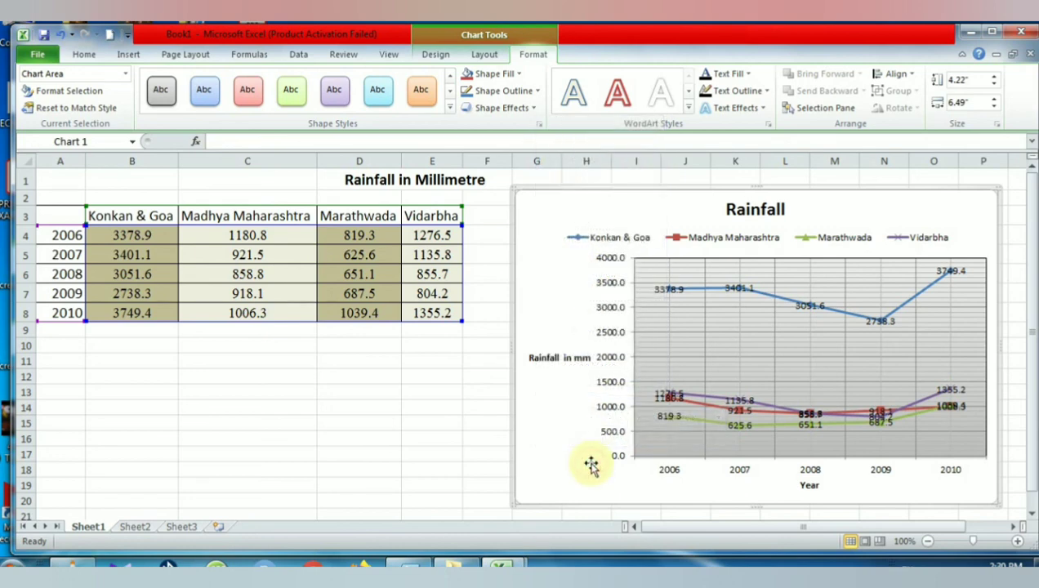
right_click(613, 402)
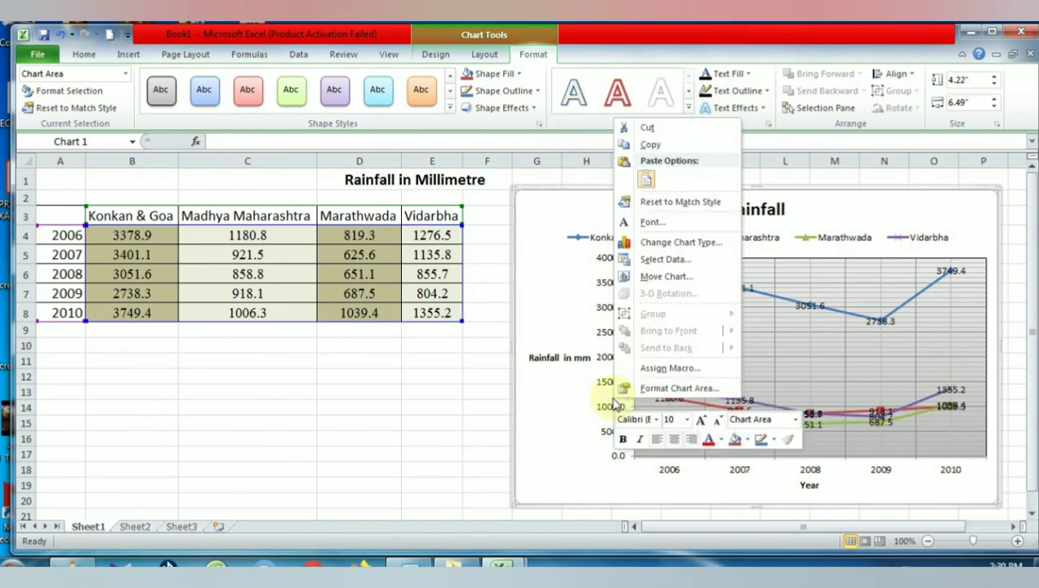
click(524, 485)
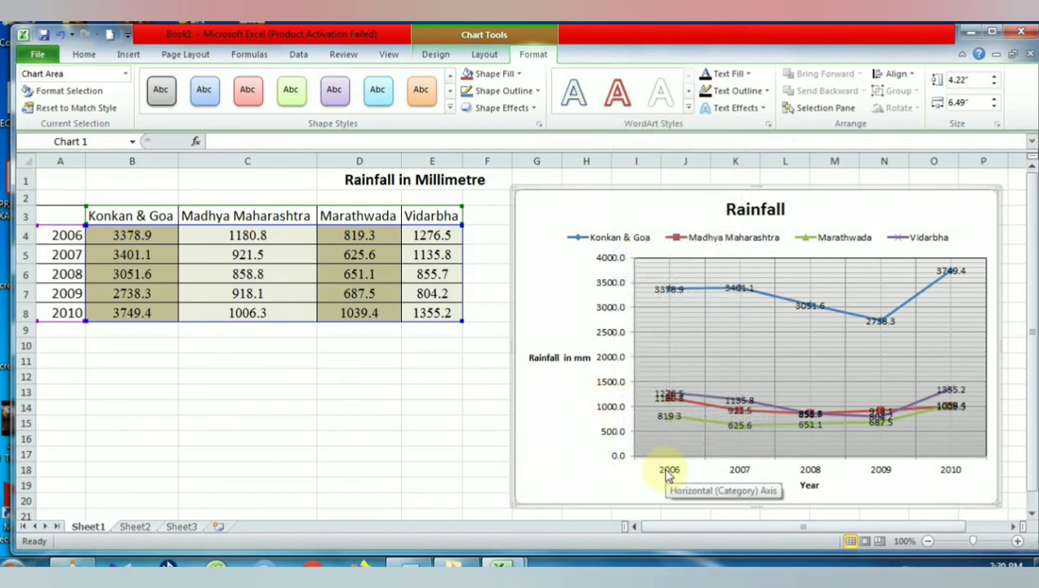
Step: Review the Format Axis options of the horizontal category axis and the vertical value axis without changing them
right_click(668, 477)
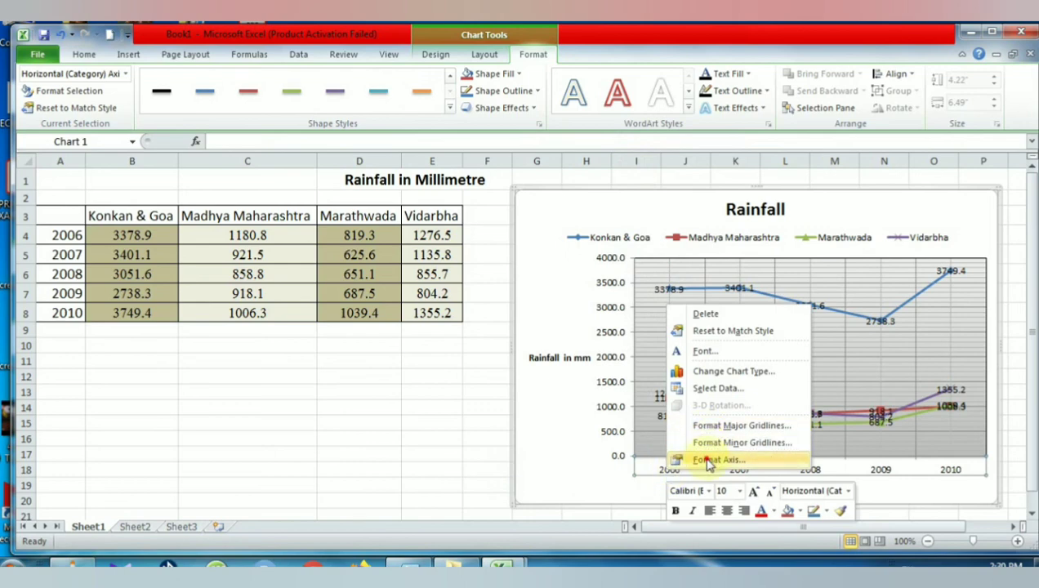
click(707, 460)
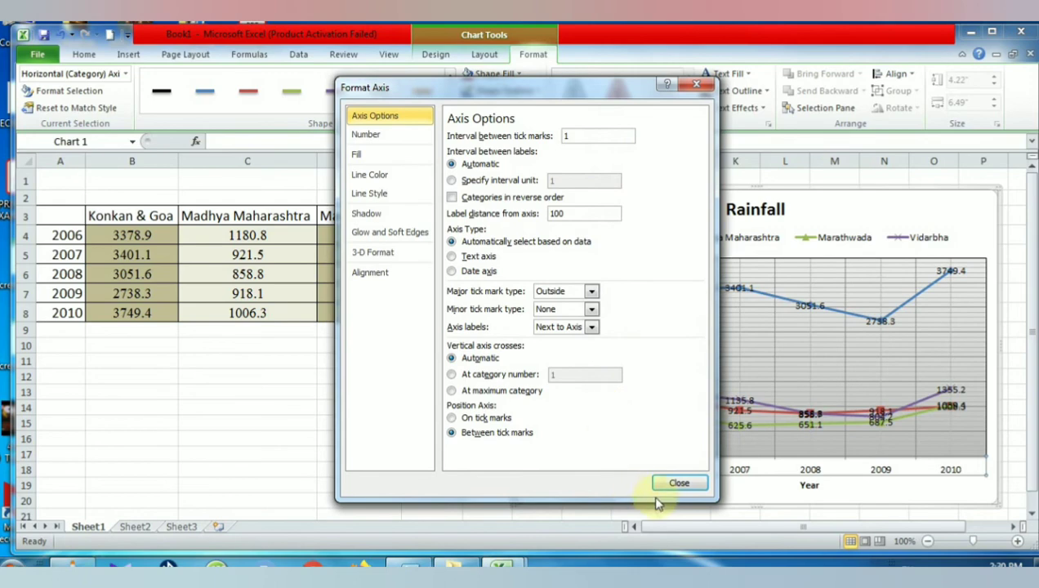
click(679, 484)
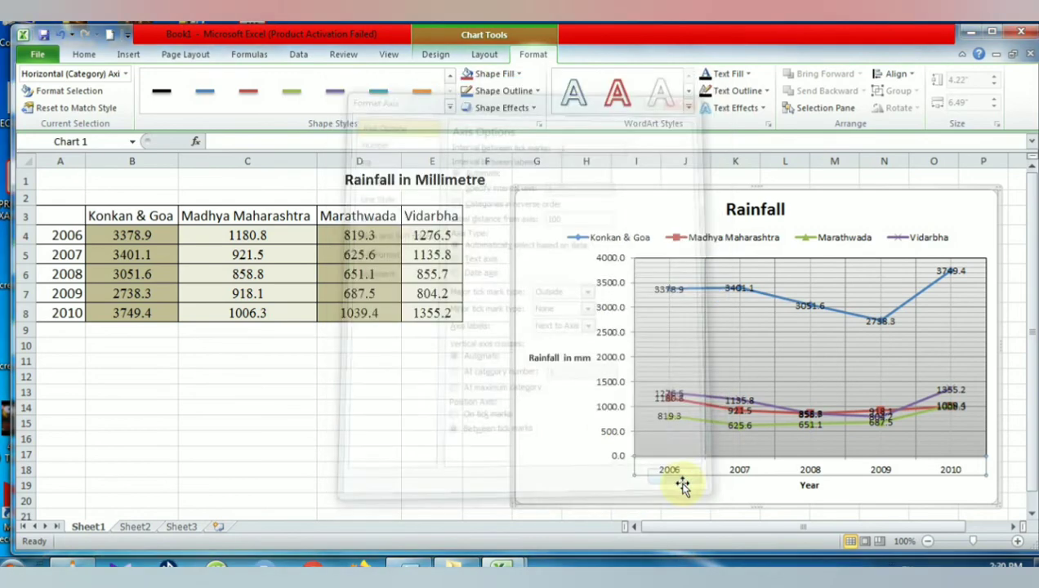
right_click(615, 363)
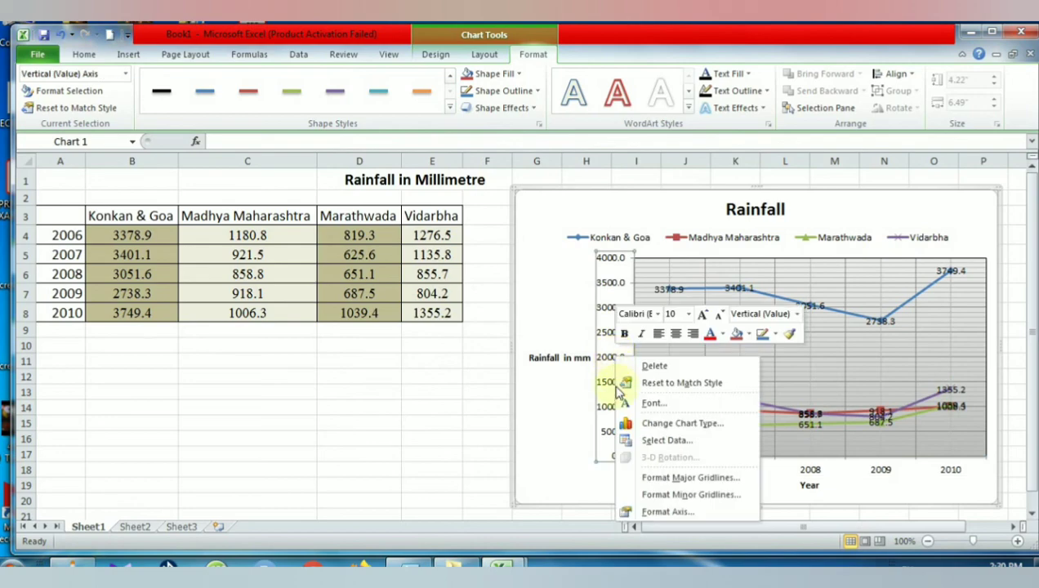
click(658, 508)
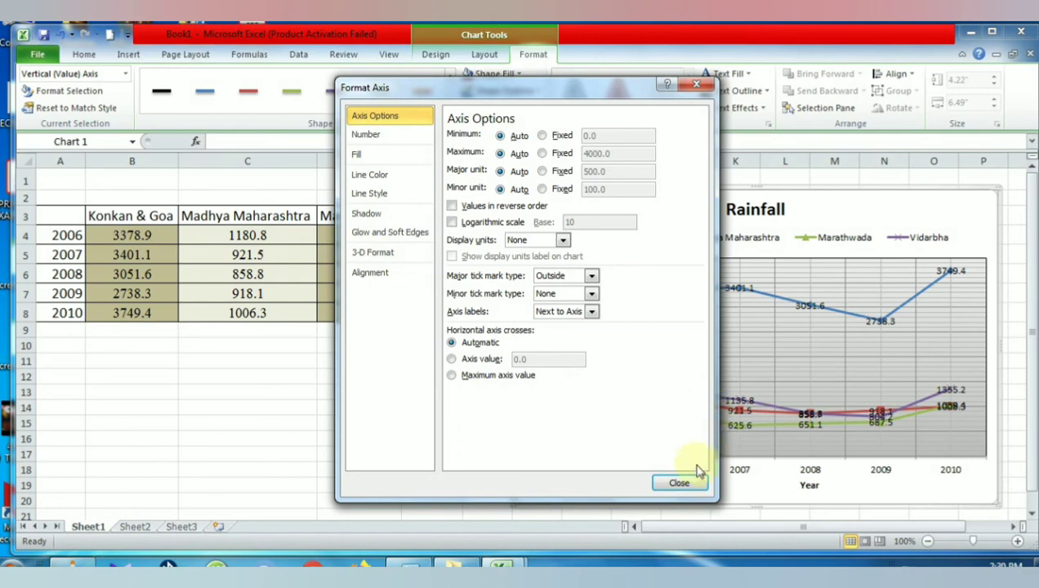
click(678, 483)
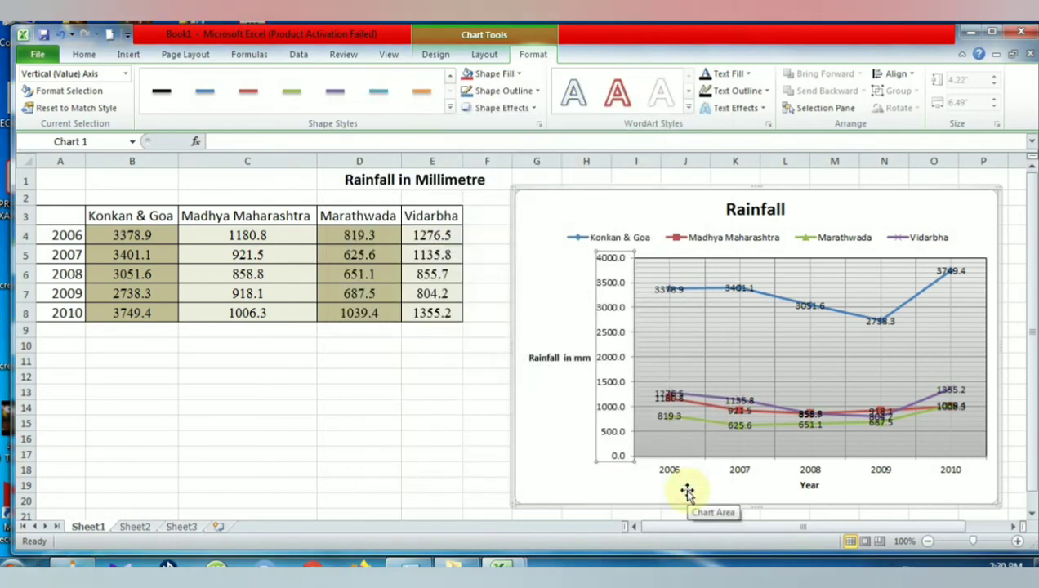
Step: Check the commands for the Konkan & Goa data labels, and review the Format Legend options of the chart's legend
right_click(747, 297)
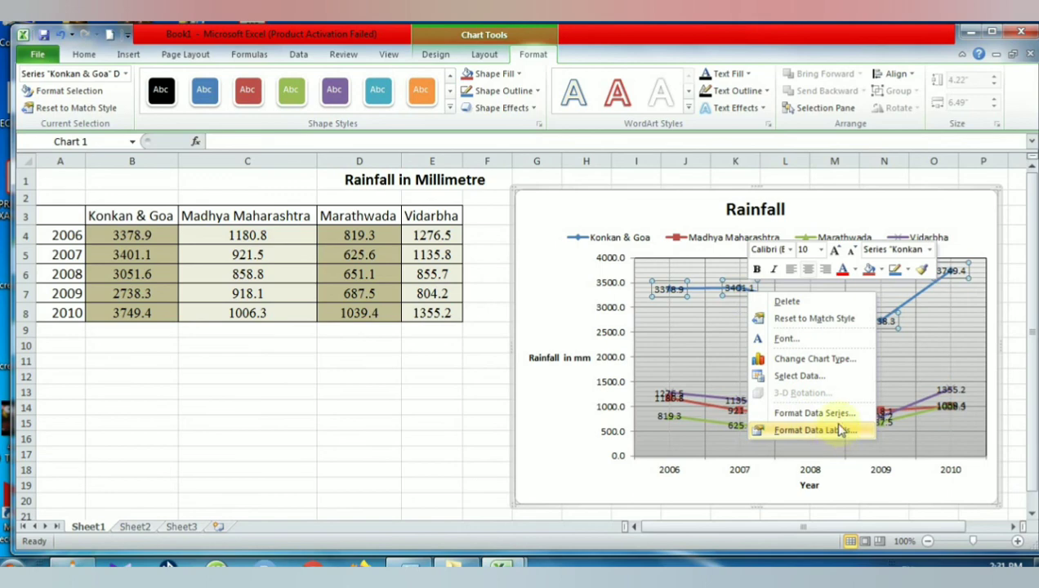
key(Escape)
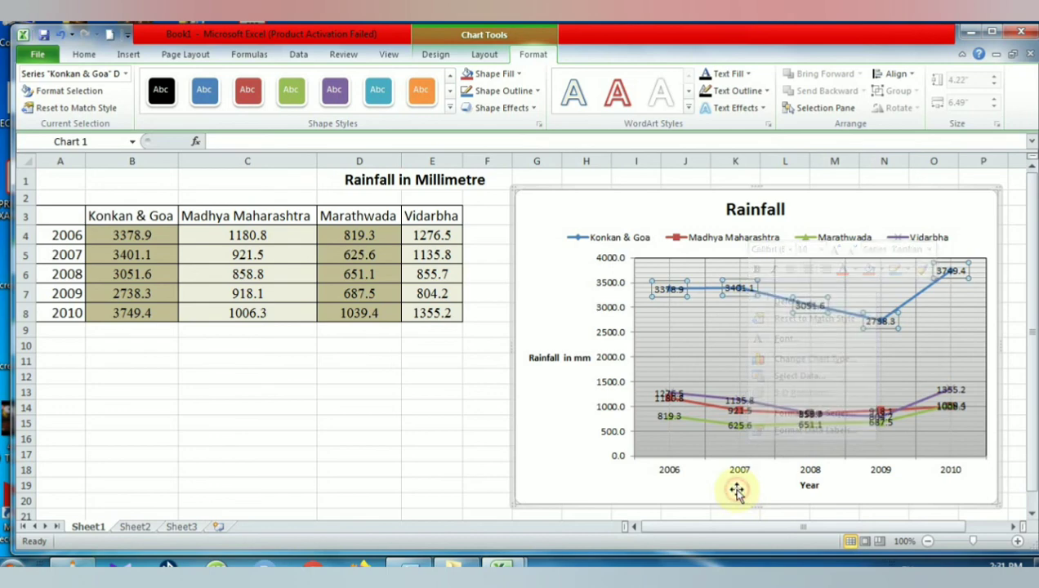
right_click(716, 239)
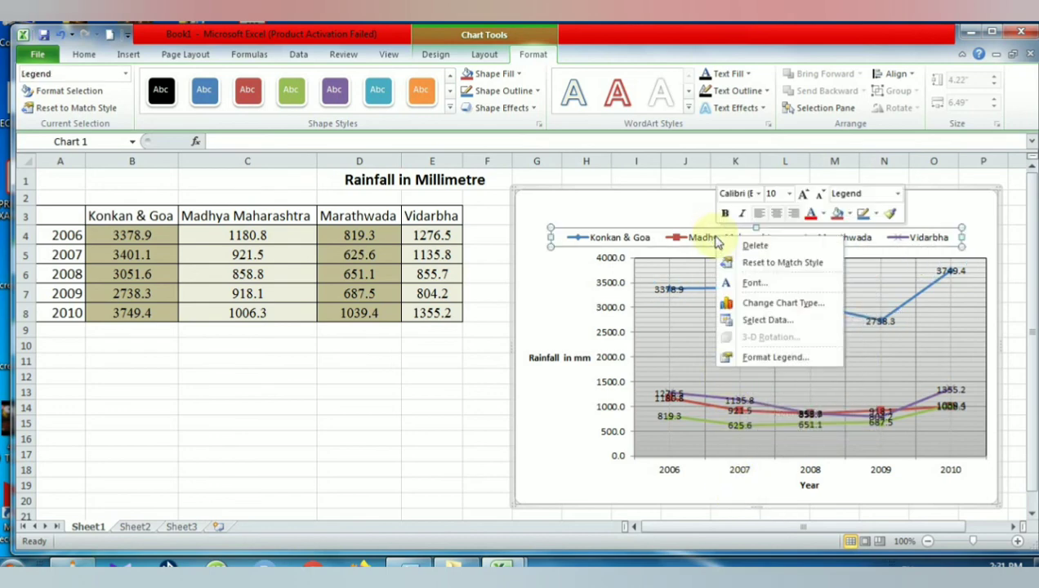
click(771, 358)
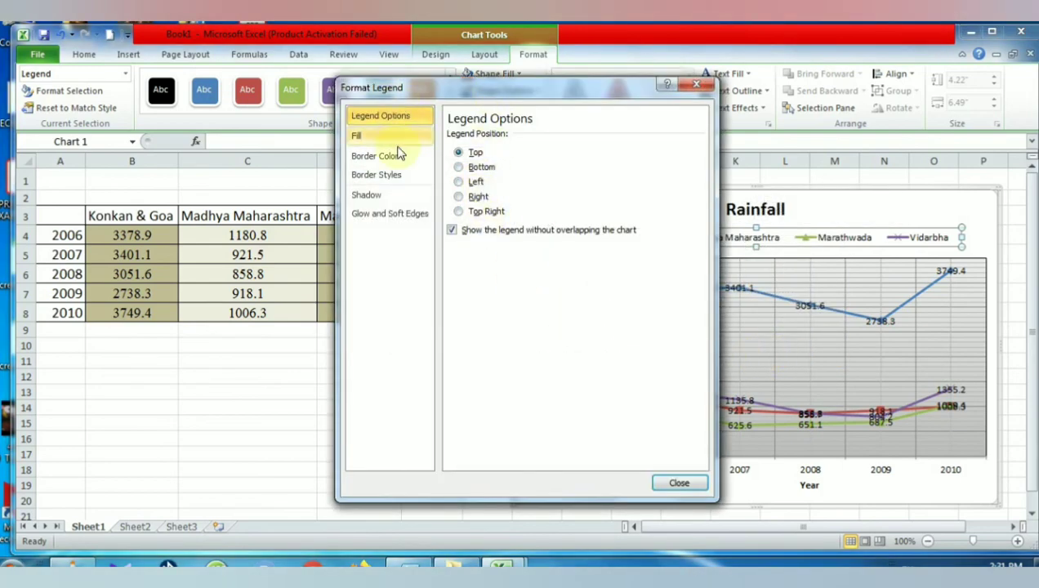
click(674, 483)
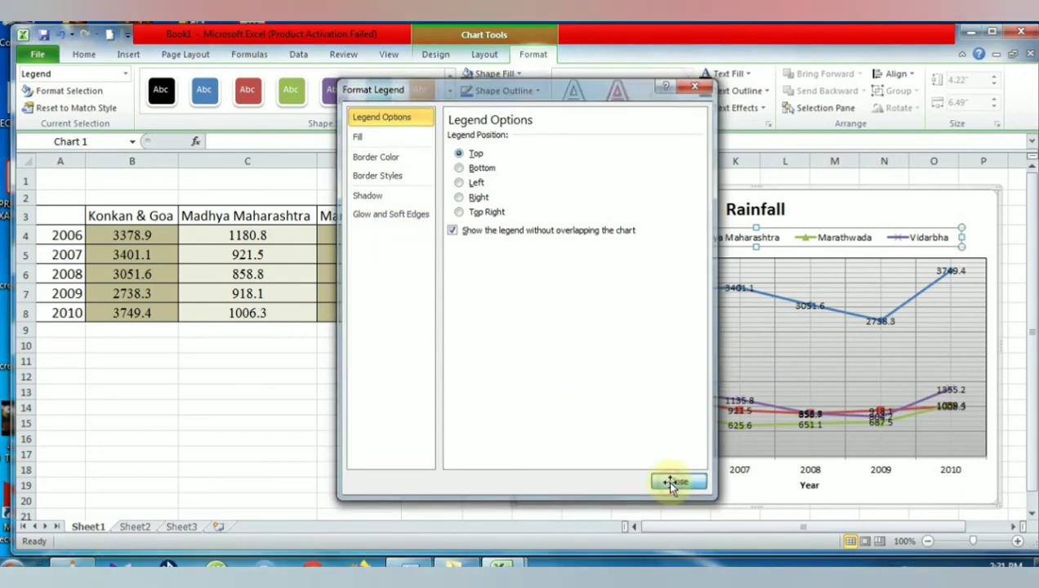
Step: Review the Format Chart Title options of the Rainfall title, and deselect the chart by selecting cell E18
click(733, 207)
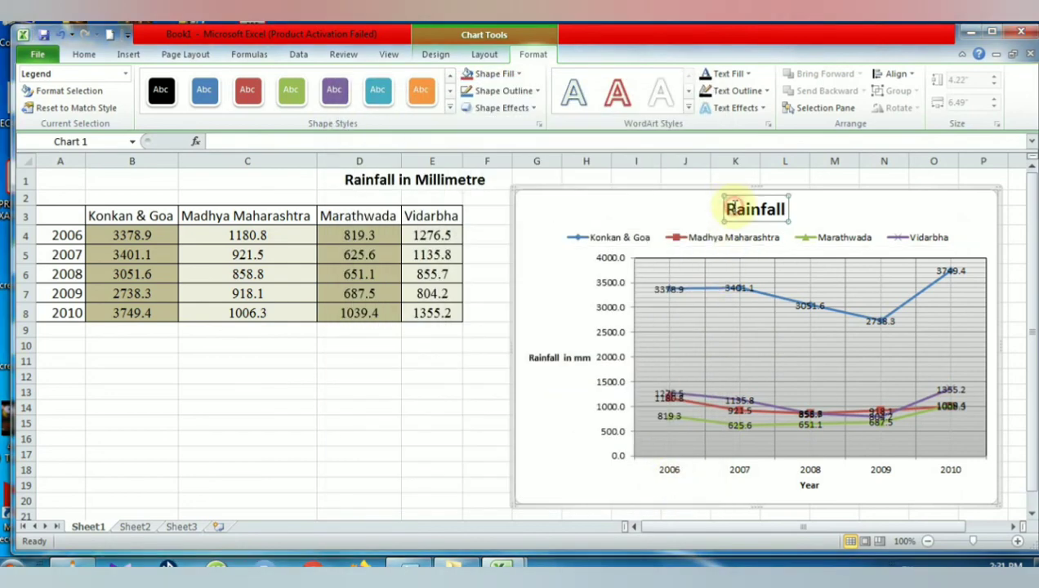
right_click(732, 207)
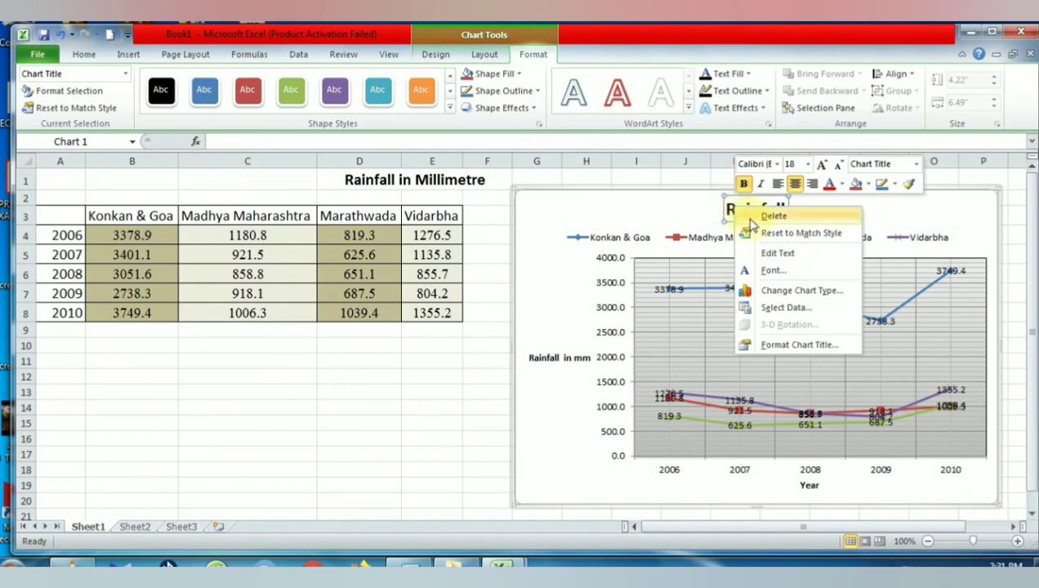
click(798, 346)
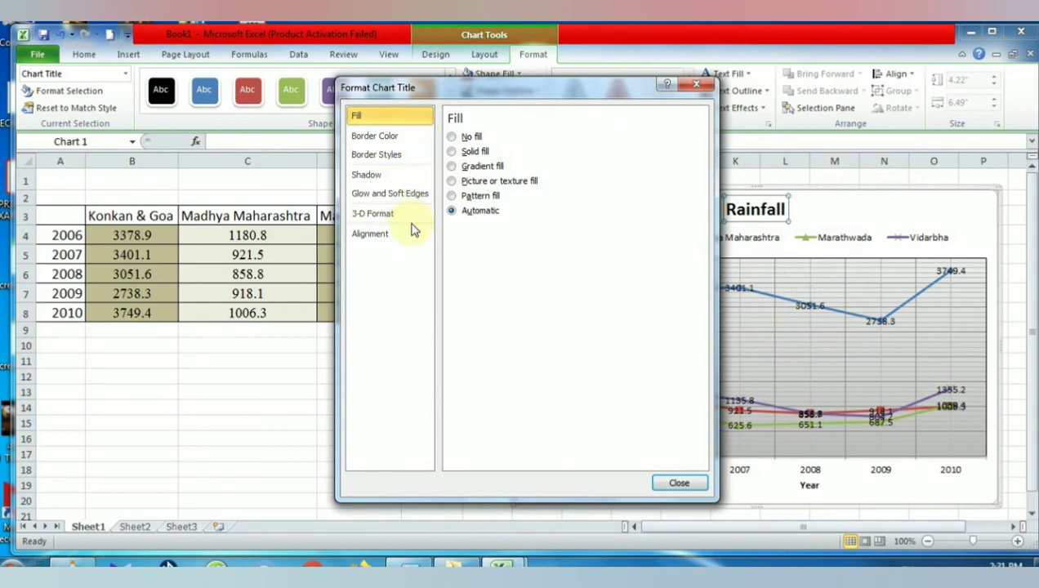
click(677, 483)
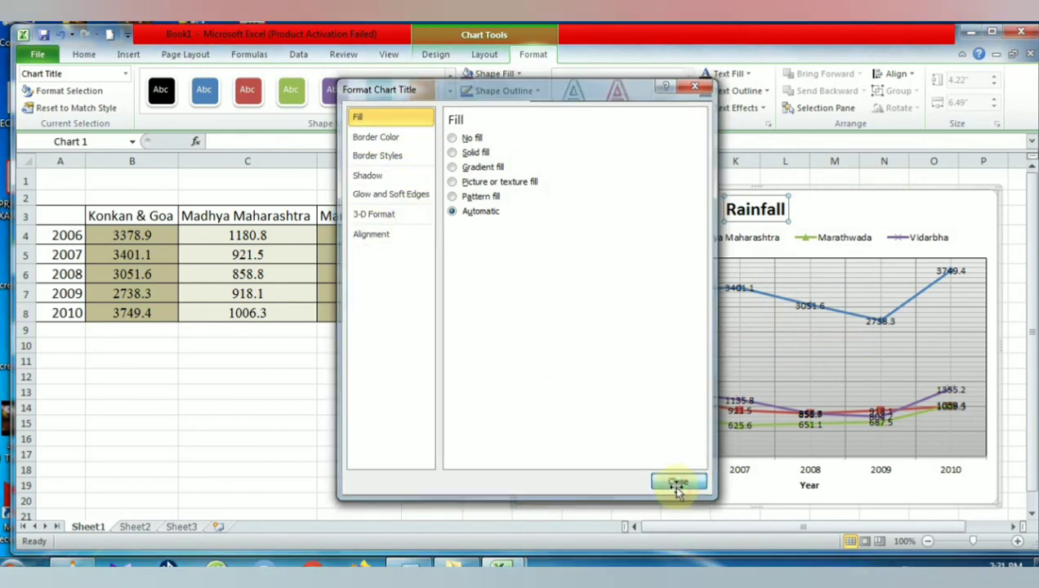
click(561, 485)
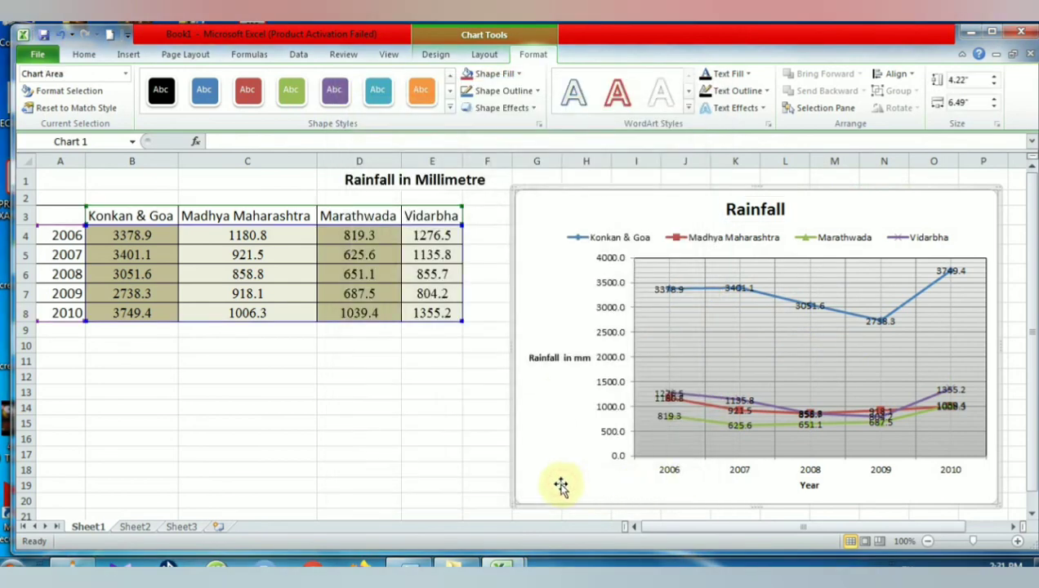
click(444, 472)
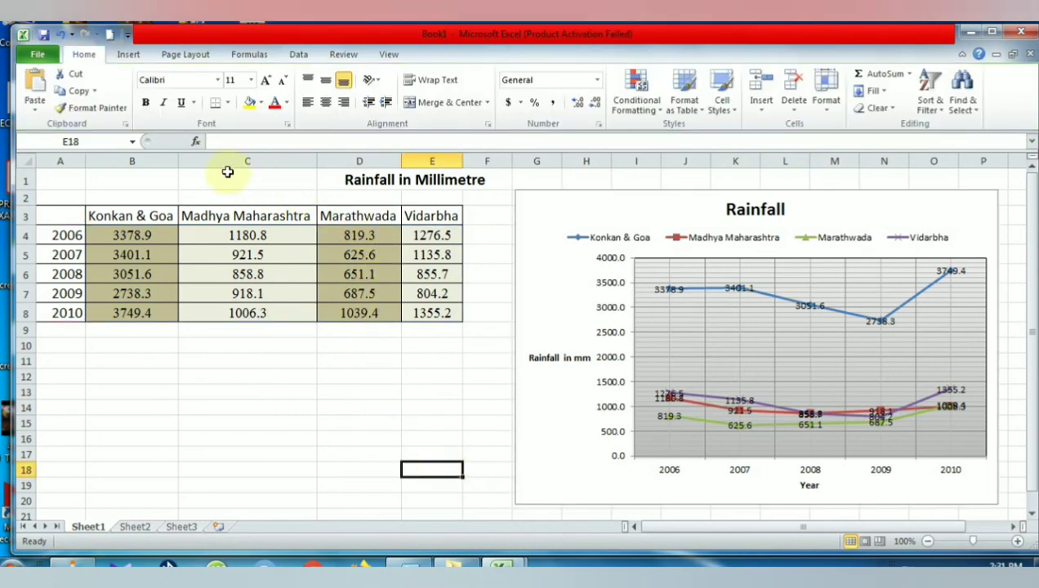